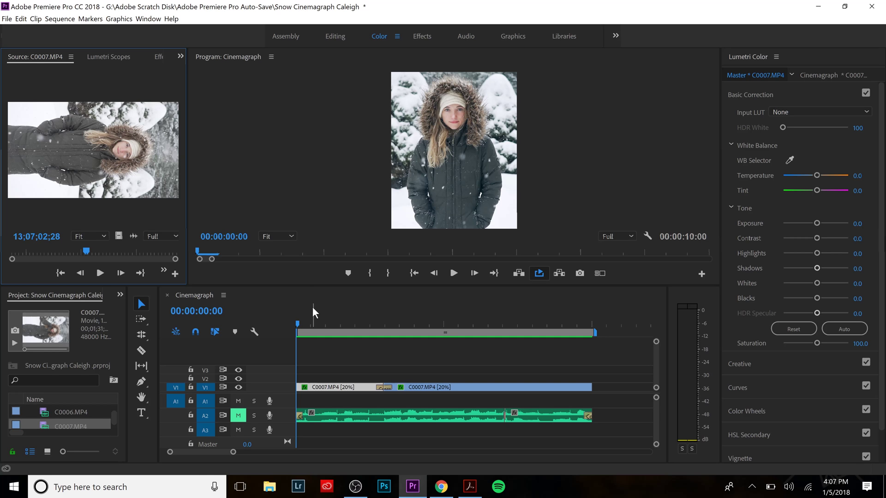
Play the source clip and the Cinemagraph sequence, stopping at 00:00:09:16
key(space)
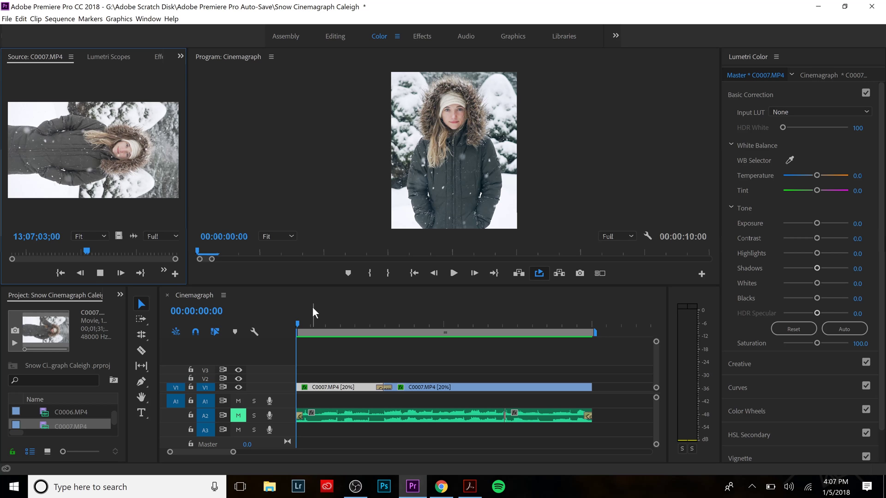
key(space)
click(345, 306)
key(space)
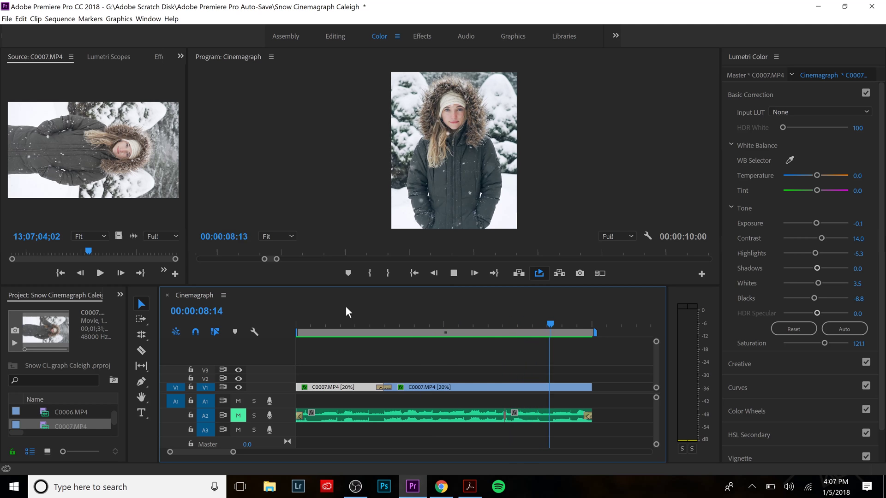
key(space)
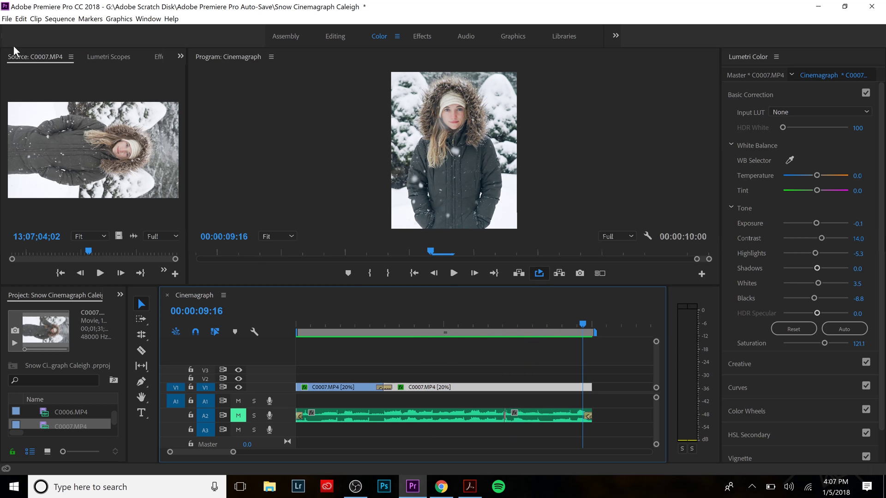
Start a new sequence and point out the custom preset's 1080 × 1350 frame size
click(7, 18)
mouse_move(17, 33)
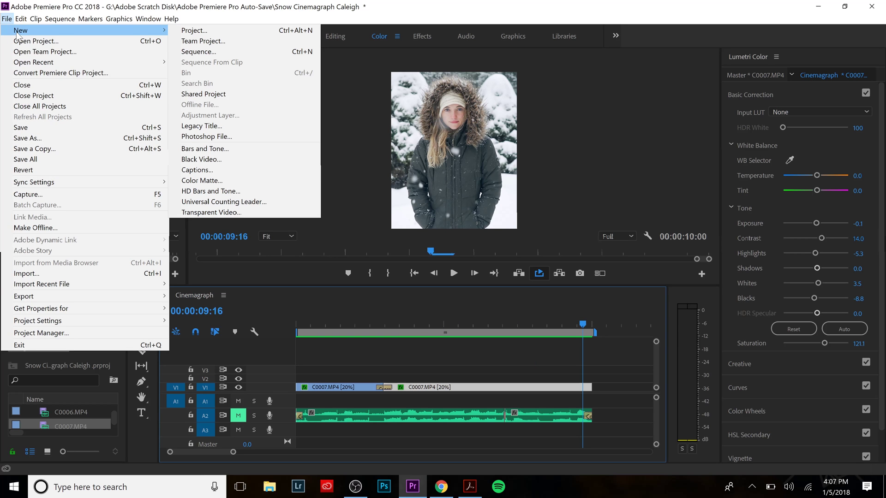
click(197, 52)
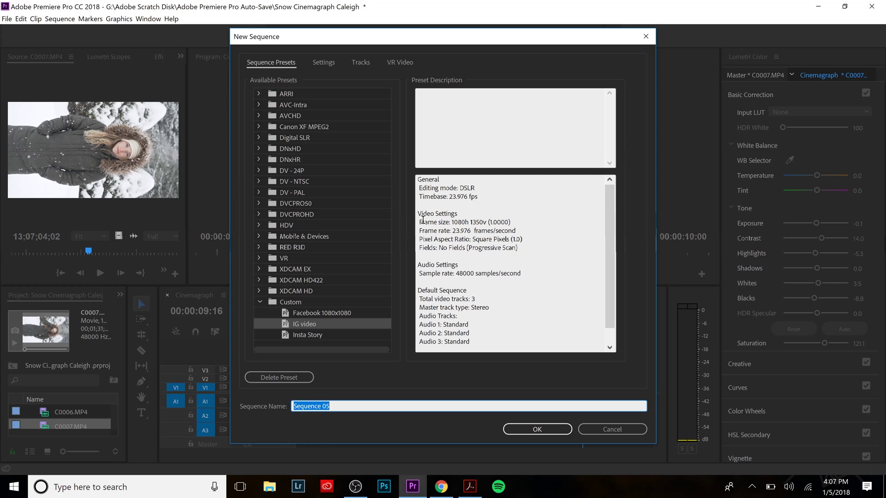
drag(419, 222, 478, 223)
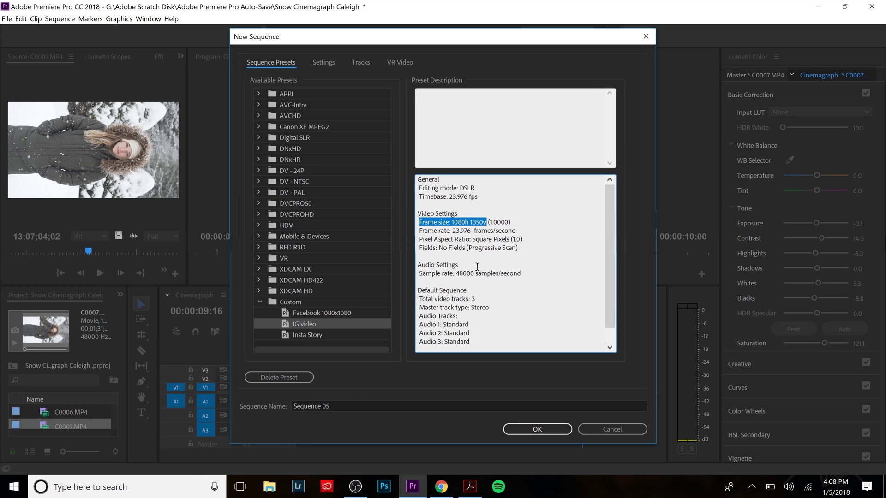
click(542, 207)
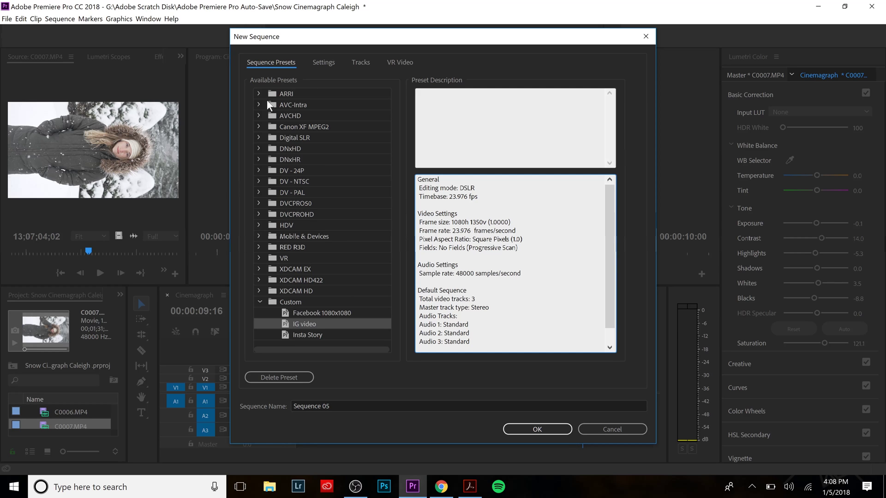
Choose the DSLR 1080p24 preset, change its frame size to 1080 × 1350, and create the sequence
click(259, 137)
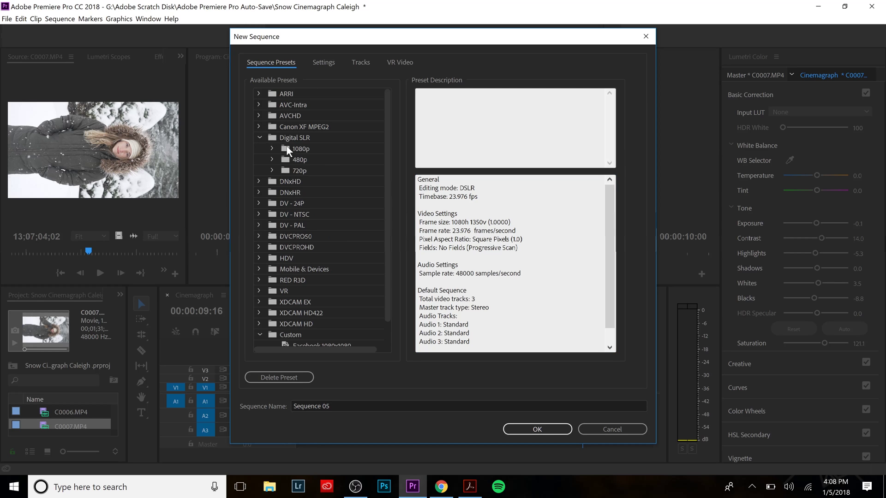
click(273, 147)
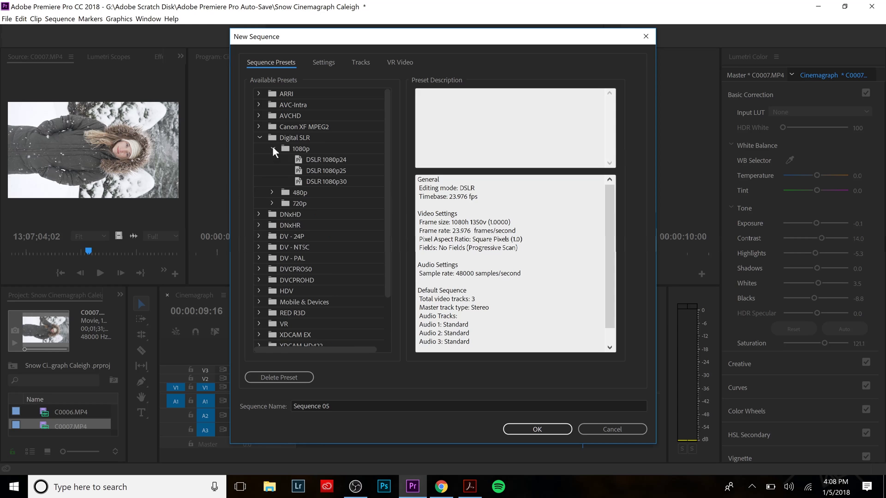
click(321, 162)
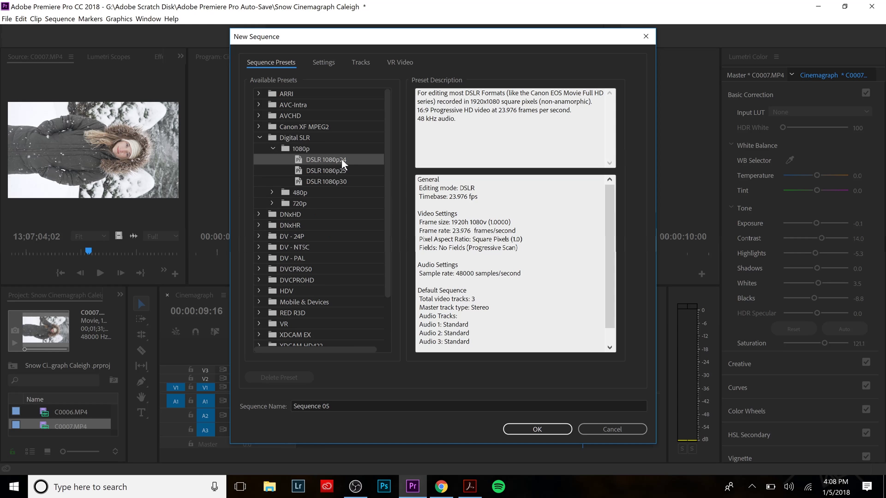
click(325, 63)
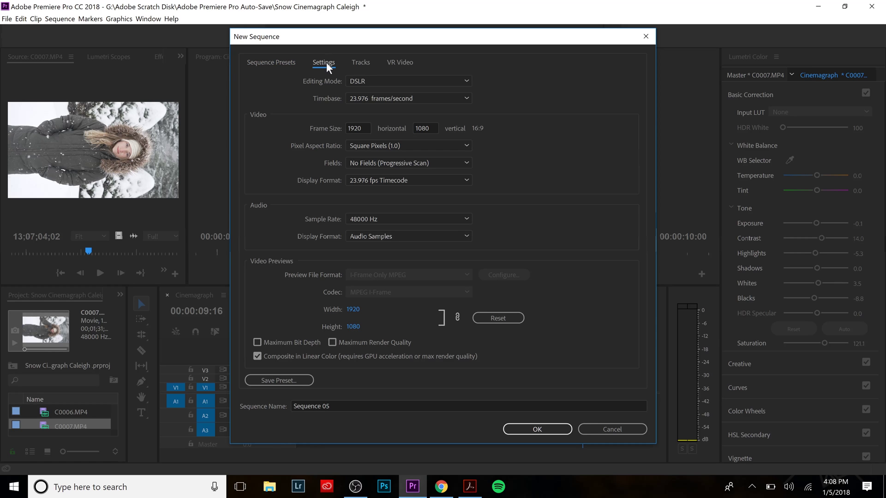
drag(365, 126, 347, 129)
text(1080)
double_click(433, 128)
text(1350)
key(Return)
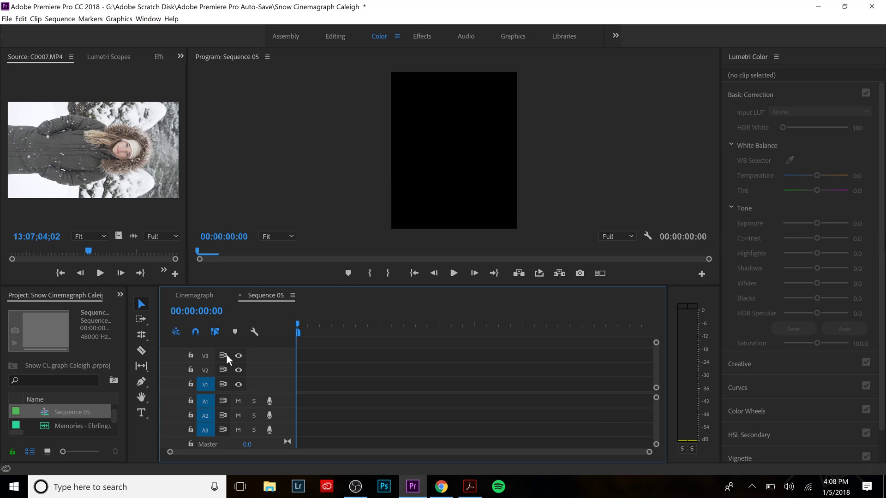
Place only the video of C0007.MP4 on V1, keeping the sequence's portrait settings
scroll(113, 411, down, 1)
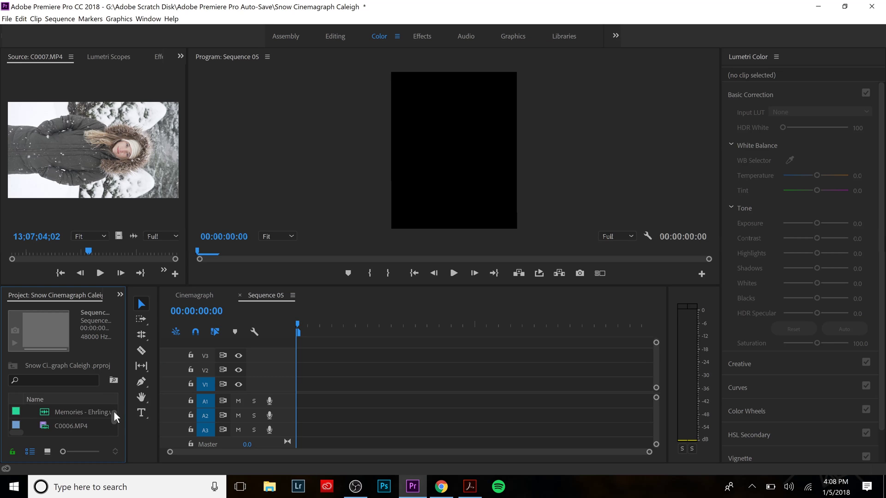
scroll(113, 417, down, 2)
click(65, 412)
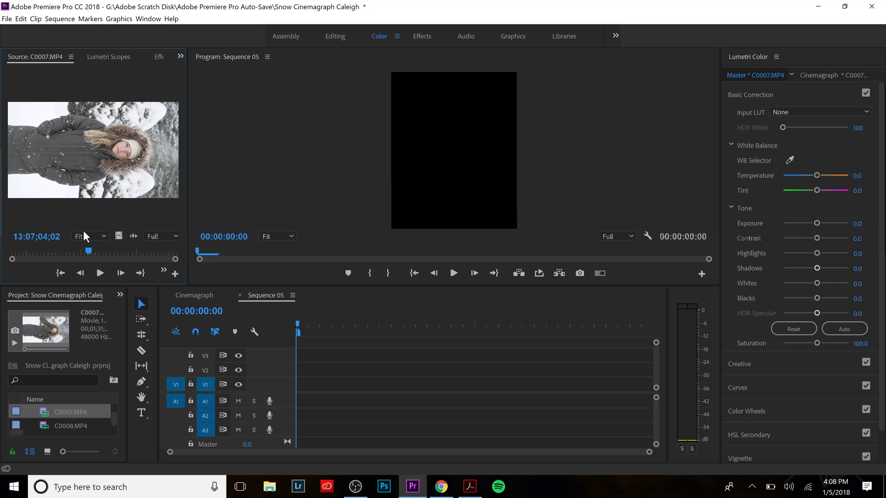
click(8, 247)
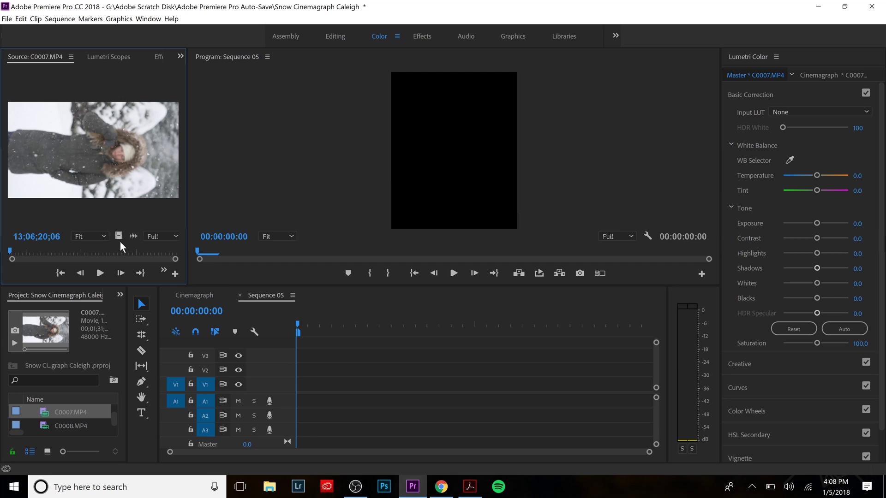
drag(119, 235, 297, 387)
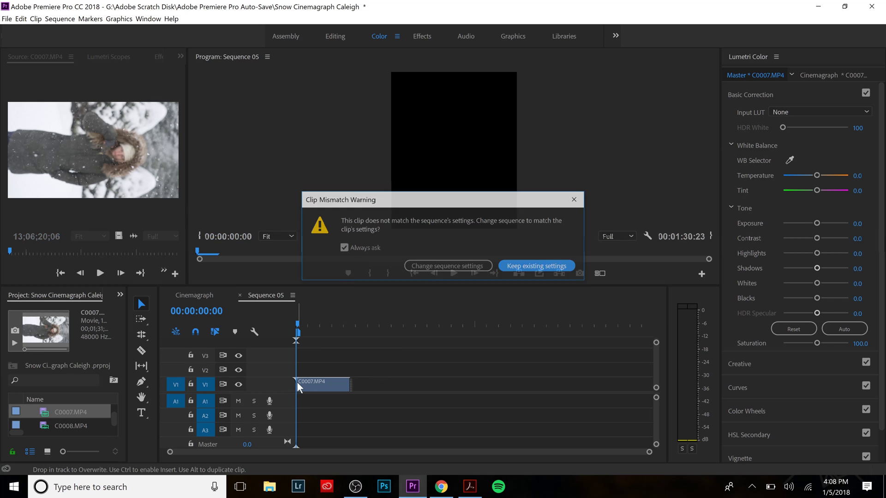
click(532, 267)
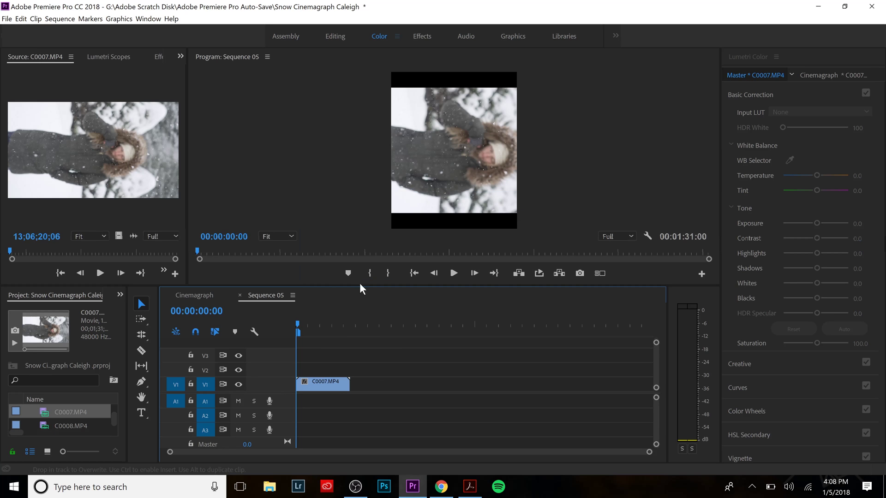
Play the new sequence, then load the timeline clip into the source view
key(space)
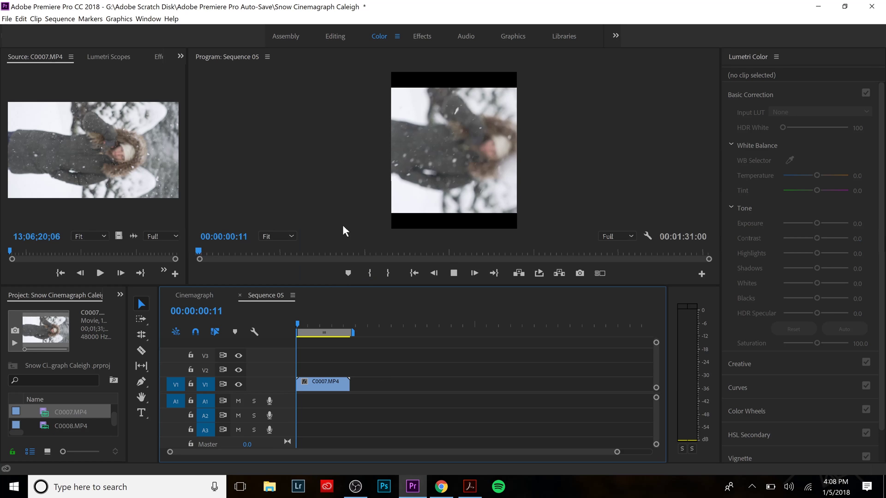
click(328, 386)
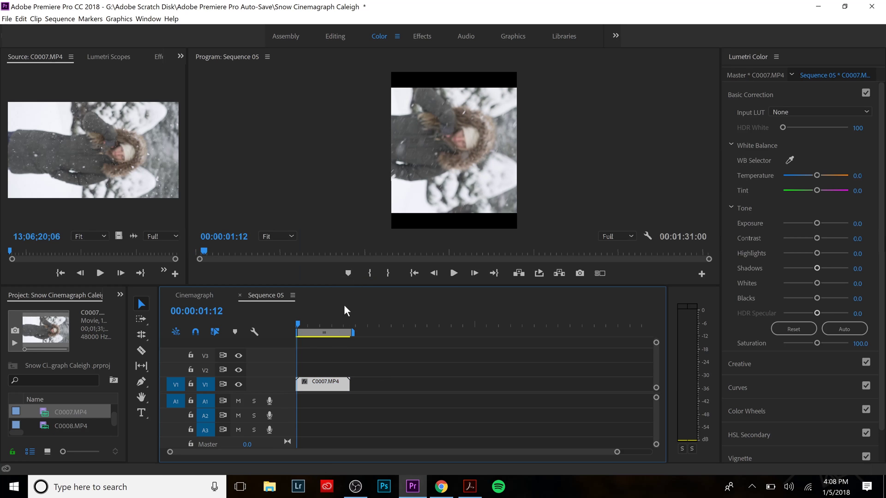
double_click(328, 385)
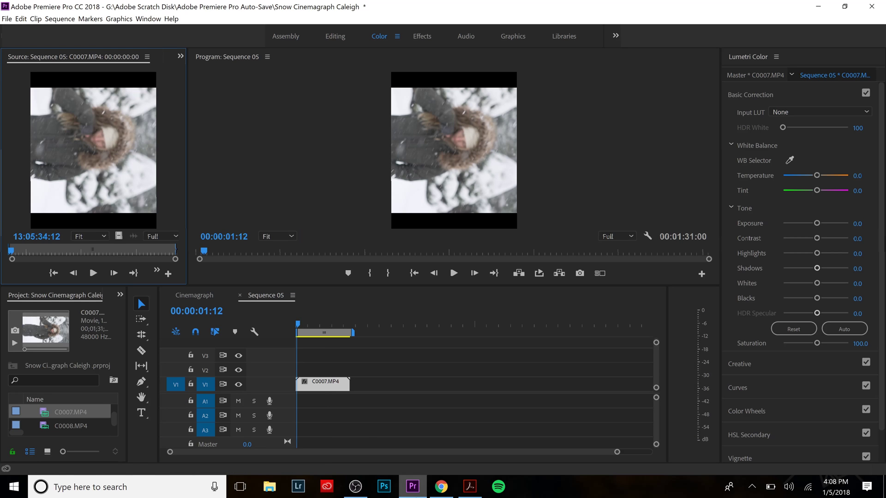
In Effect Controls, try rotating the clip to 90° and then 180°
click(180, 55)
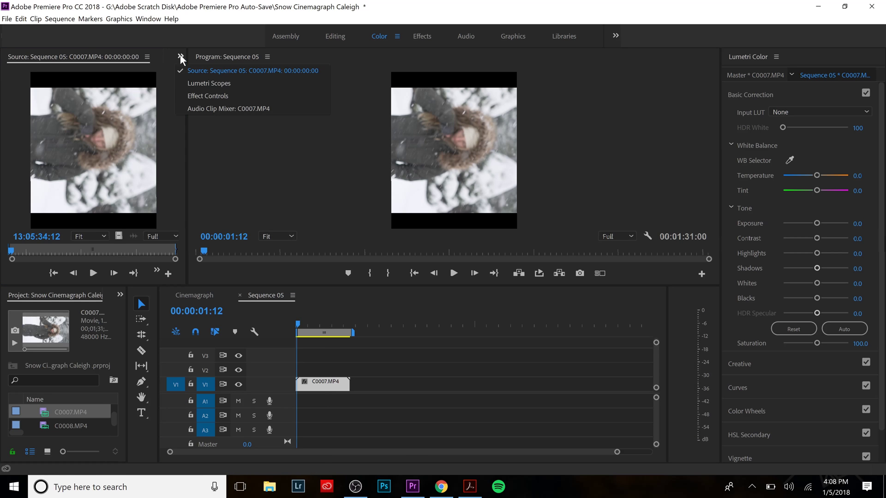
click(204, 95)
click(80, 165)
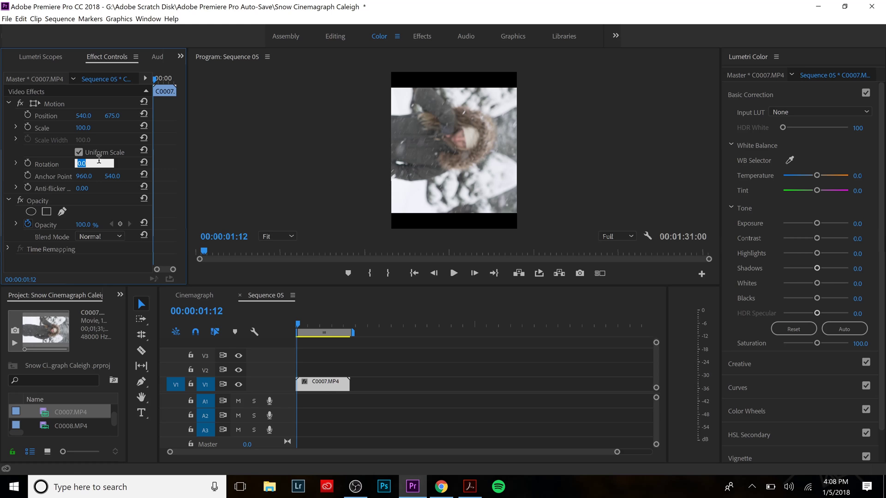
text(90)
key(Return)
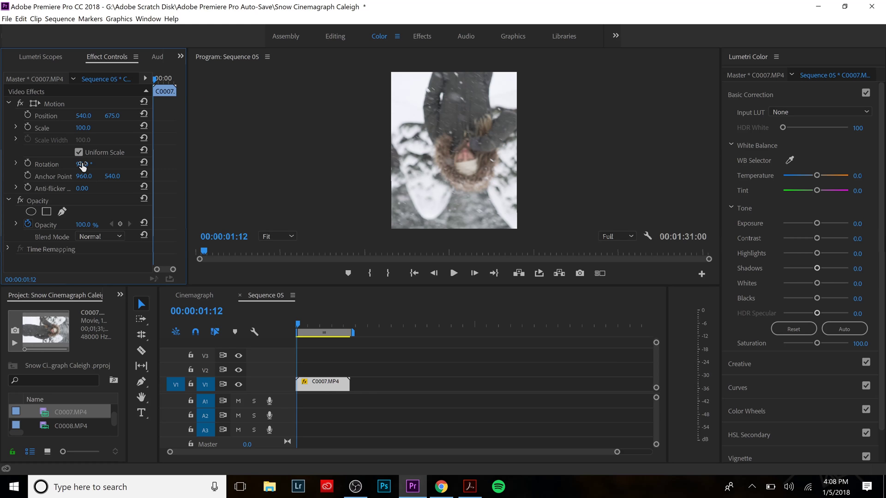
click(94, 162)
key(BackSpace)
text(180)
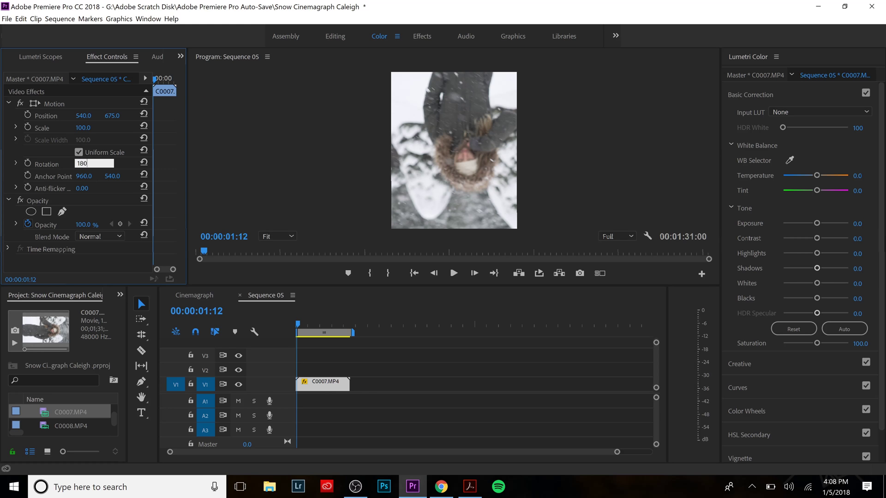
key(Return)
Set the clip's rotation to 270° so the woman stands upright
click(88, 164)
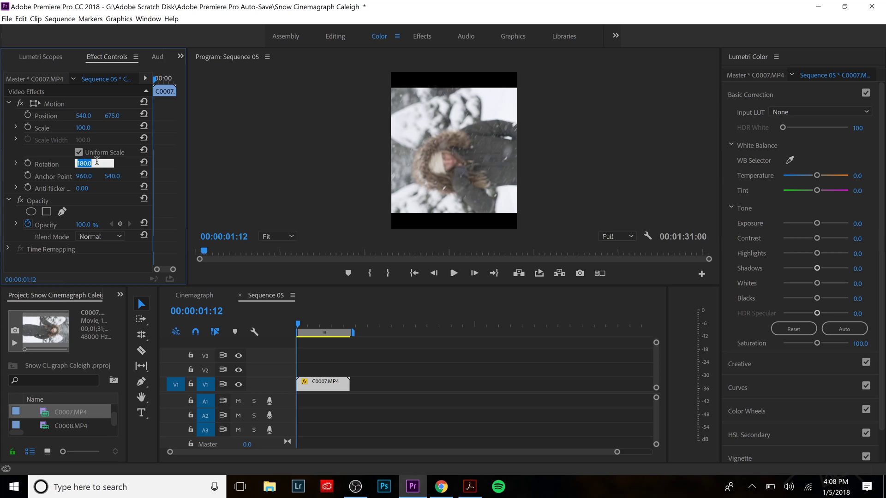
key(BackSpace)
text(17)
key(BackSpace)
key(BackSpace)
text(270)
key(Return)
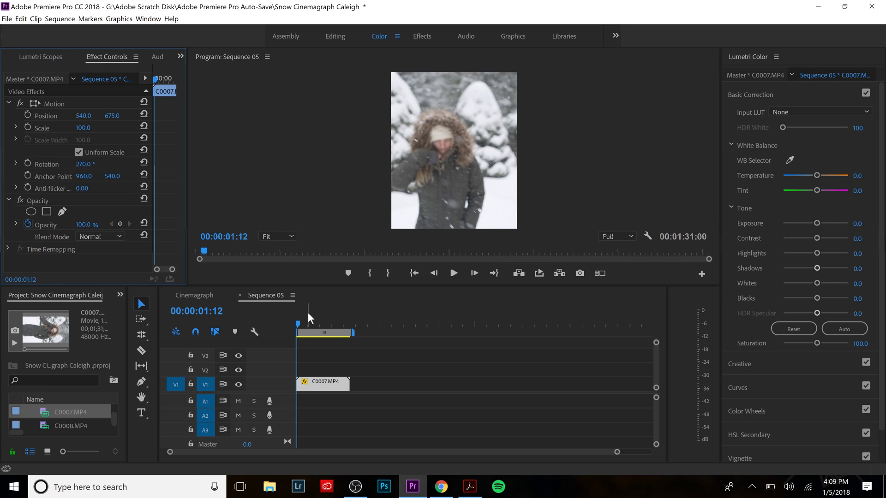
click(279, 322)
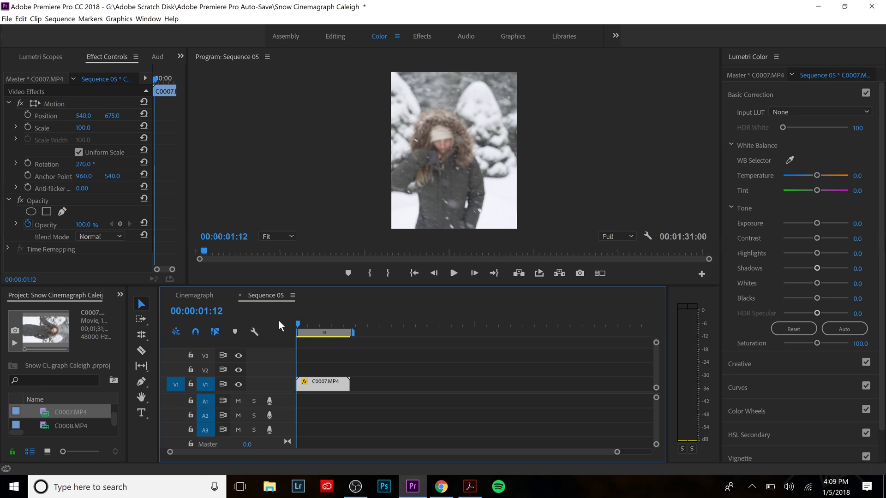
Zoom in, play from about 36 seconds, and step frames to land on 00:00:47:19
key(=)
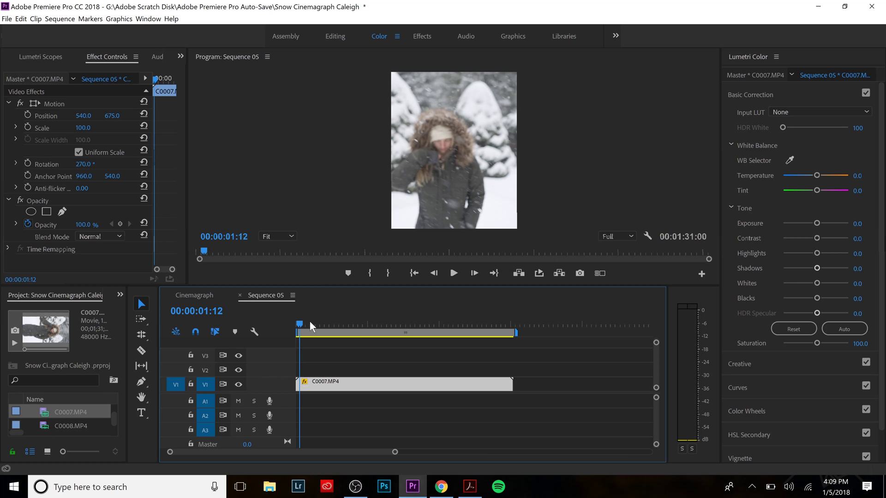
drag(309, 321, 386, 322)
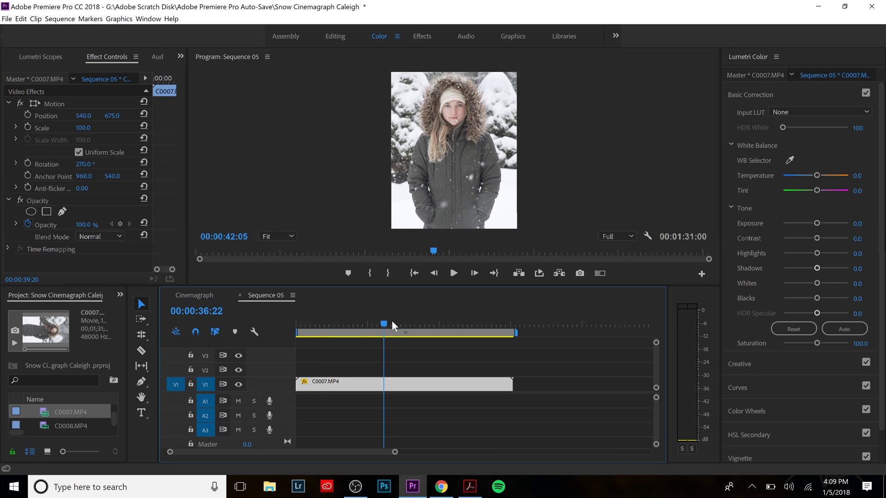
key(space)
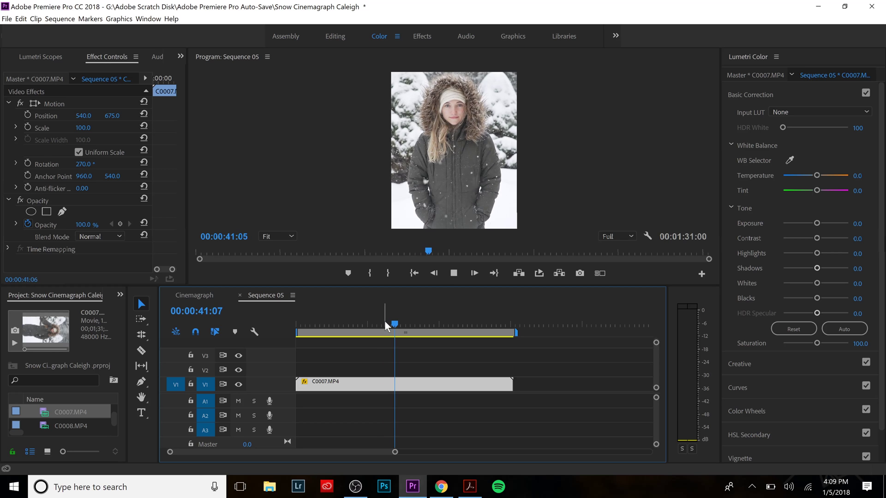
key(space)
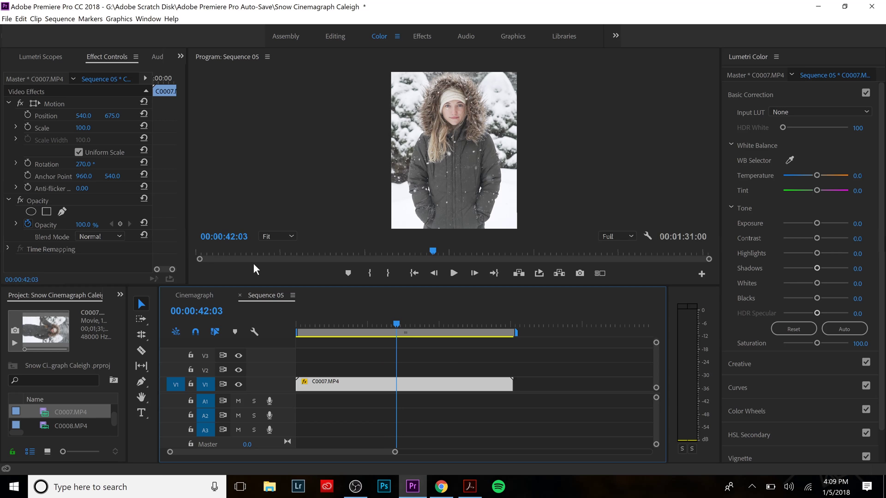
key(space)
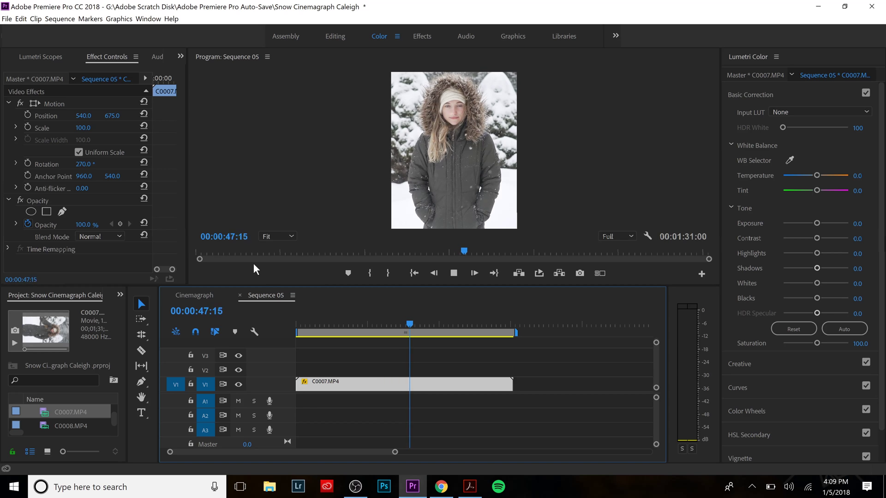
key(space)
key(Left)
key(Left)
key(Left)
key(Left)
key(Left)
key(Left)
key(Left)
key(Left)
key(Left)
key(Left)
key(Left)
key(Left)
key(Left)
key(Left)
key(Left)
key(Left)
key(Left)
key(Left)
key(Left)
key(Left)
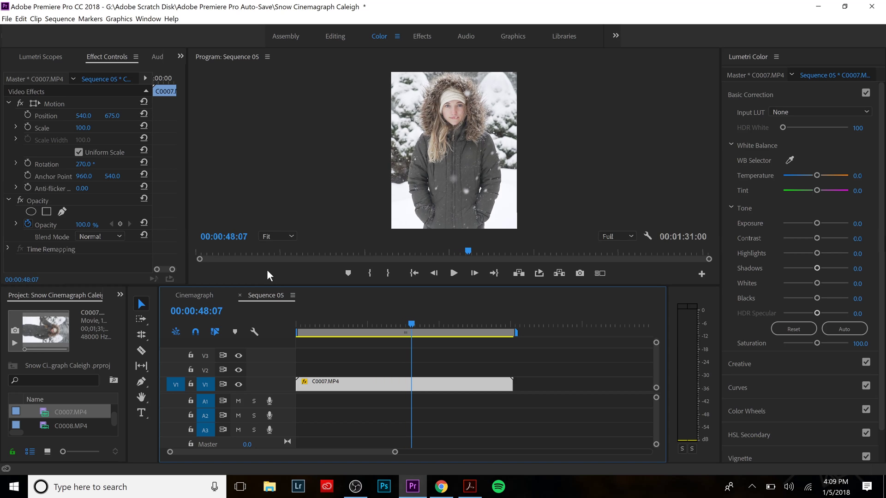
key(Right)
key(Right)
key(Right)
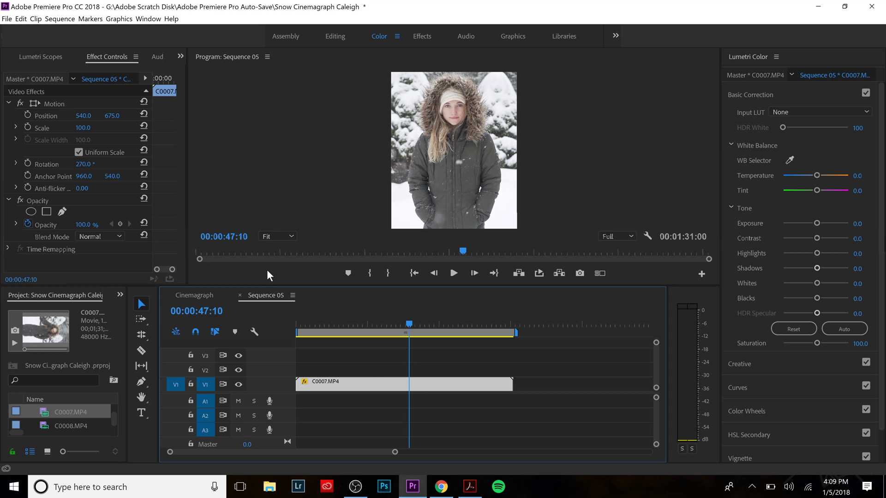
key(Right)
key(Right)
key(Right)
key(Right)
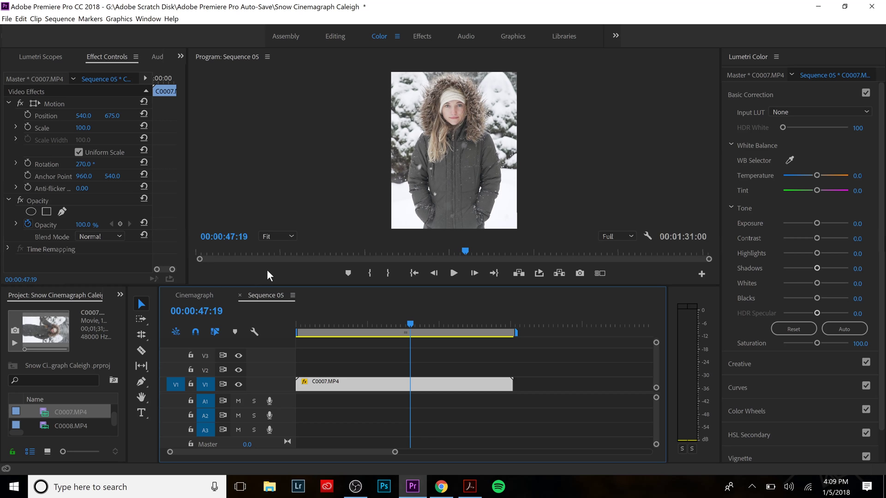
Razor the clip at 00:00:47:19 and 00:00:52:22 after reviewing the footage
click(142, 351)
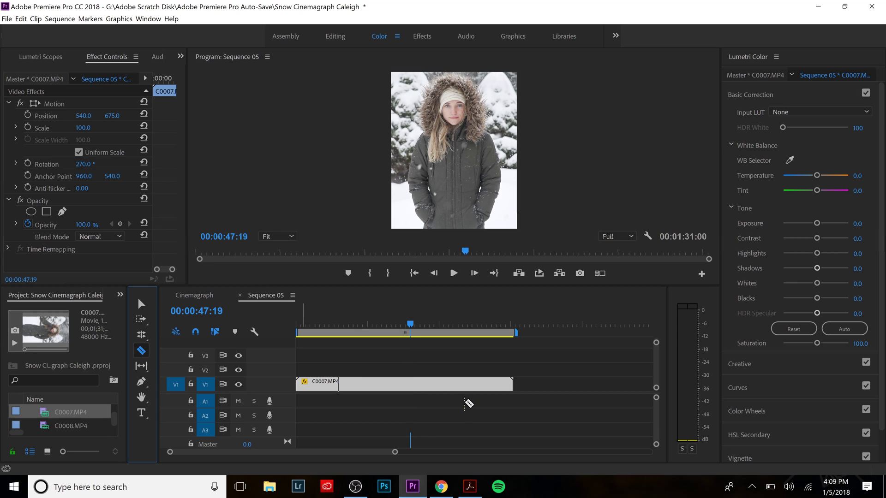
click(412, 384)
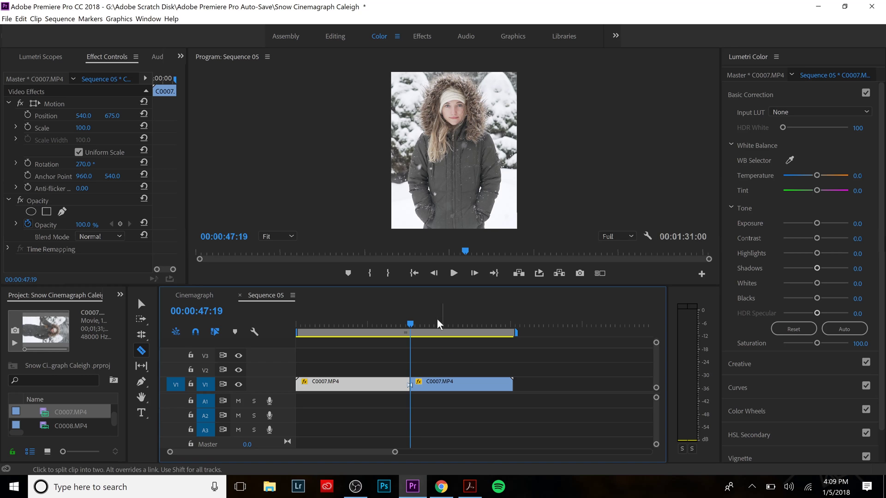
key(space)
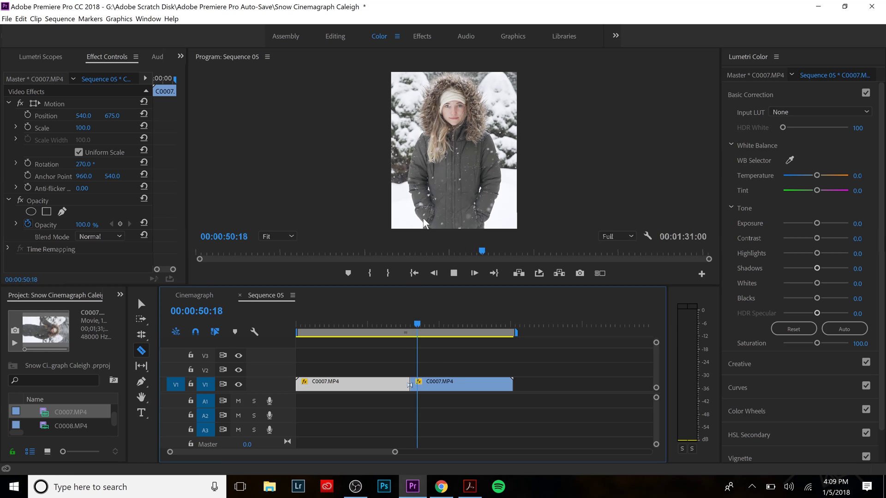
key(j)
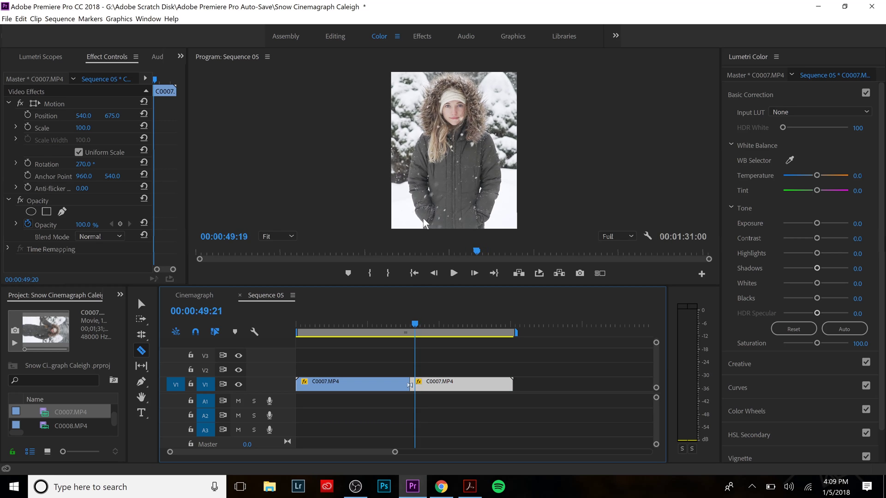
key(=)
key(l)
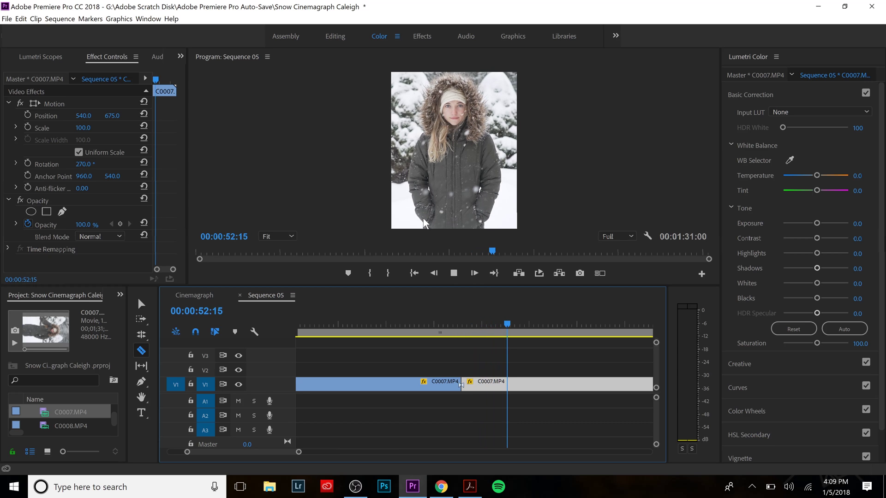
key(k)
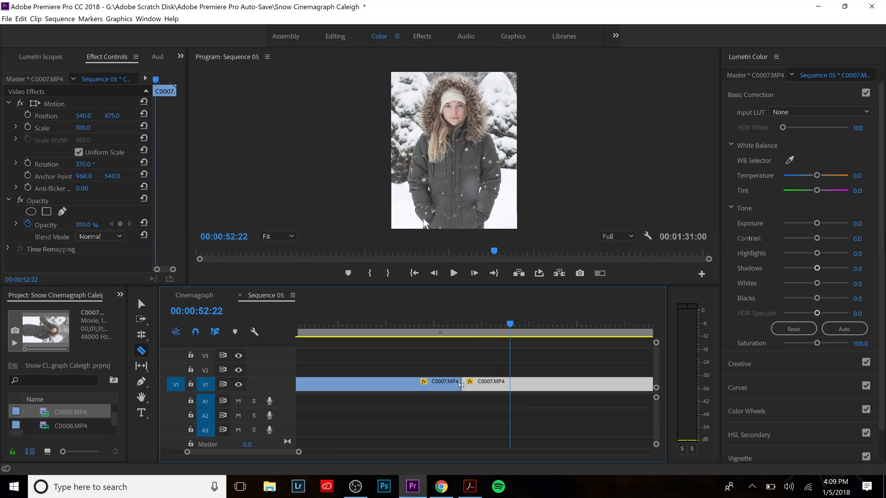
click(511, 385)
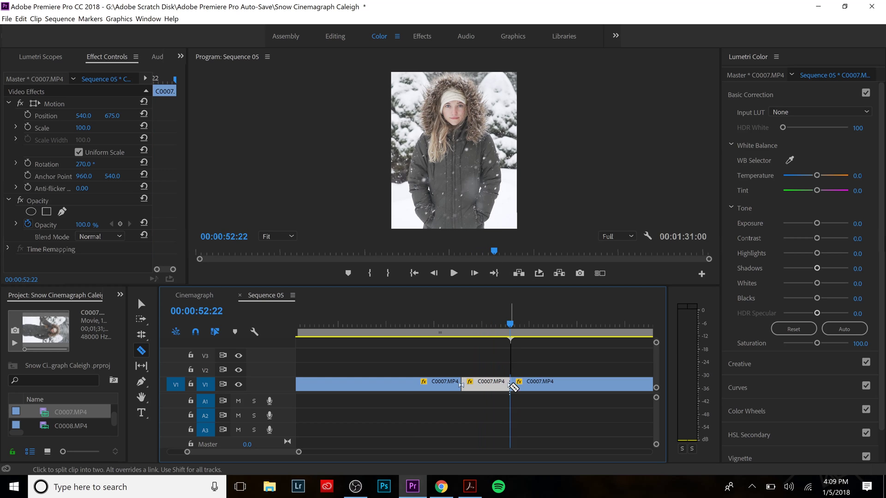
Delete the pieces before and after the loop section and ripple-delete the leading gap
click(141, 304)
click(395, 388)
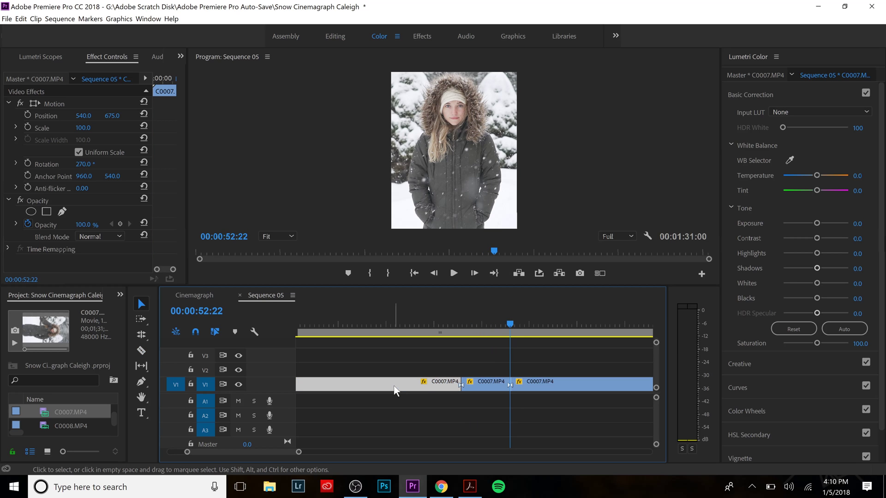
key(Delete)
click(542, 387)
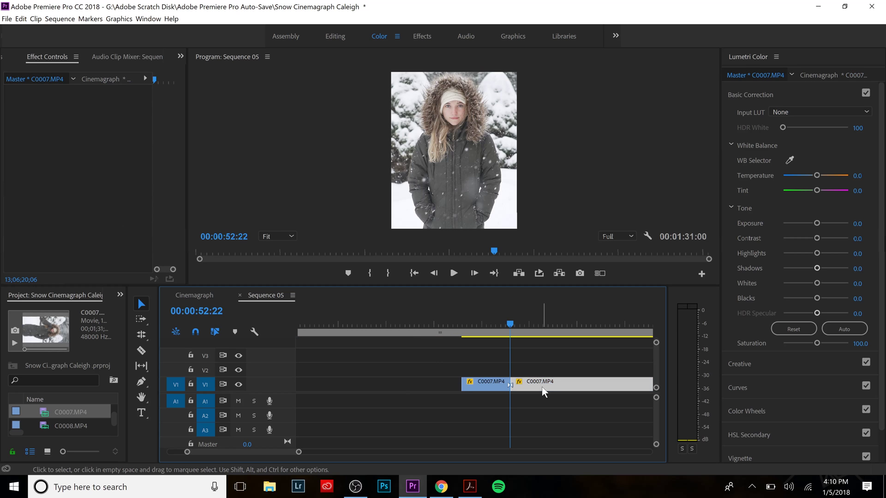
key(Delete)
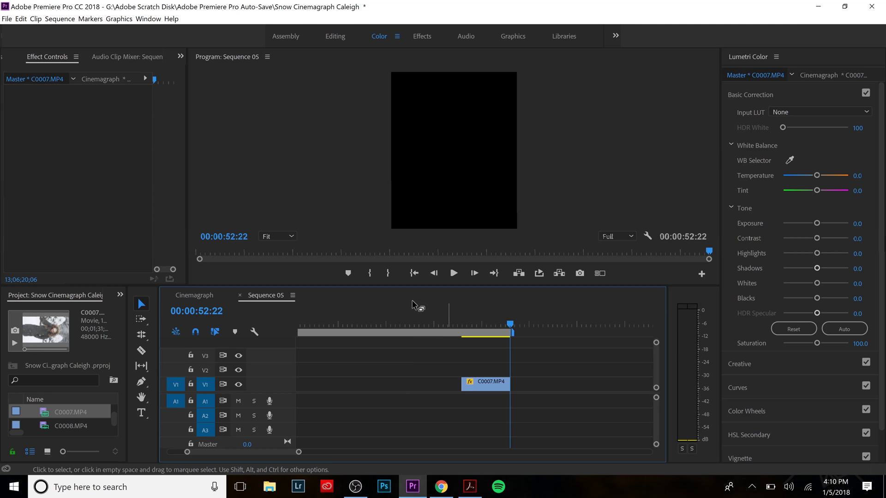
right_click(399, 386)
click(430, 393)
Play back the trimmed clip and scrub to about 3 seconds
key(space)
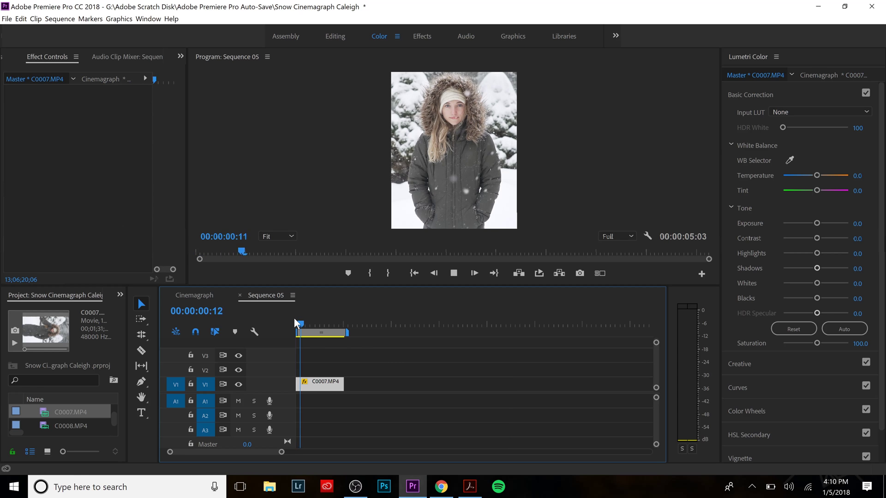
mouse_move(327, 317)
mouse_down()
mouse_move(347, 320)
mouse_move(326, 322)
mouse_up()
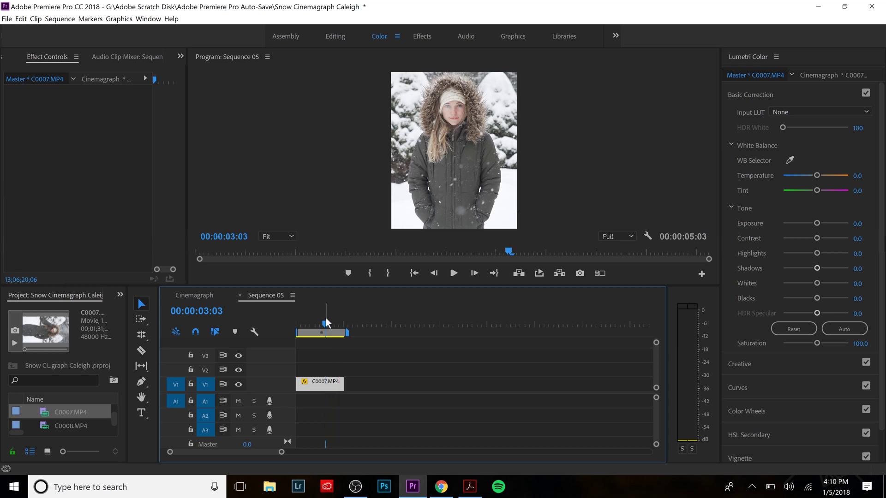
right_click(317, 389)
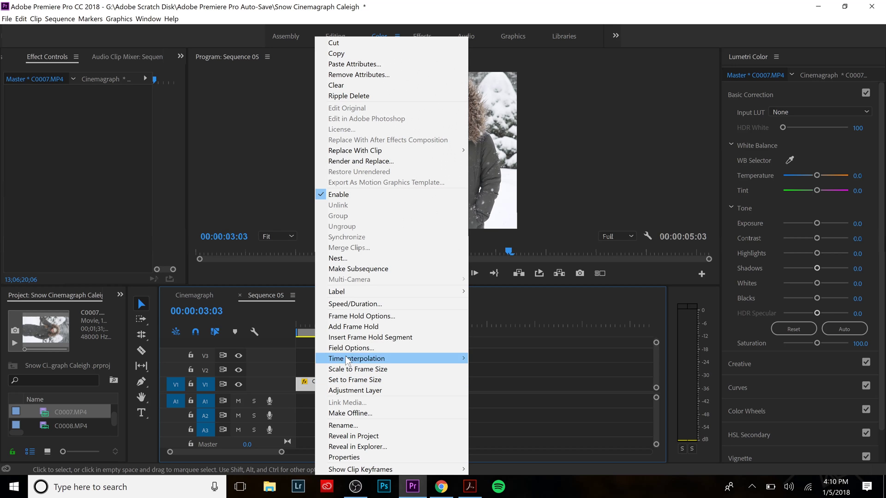
Change the clip's speed to 20% and play the slowed clip from the start
click(347, 304)
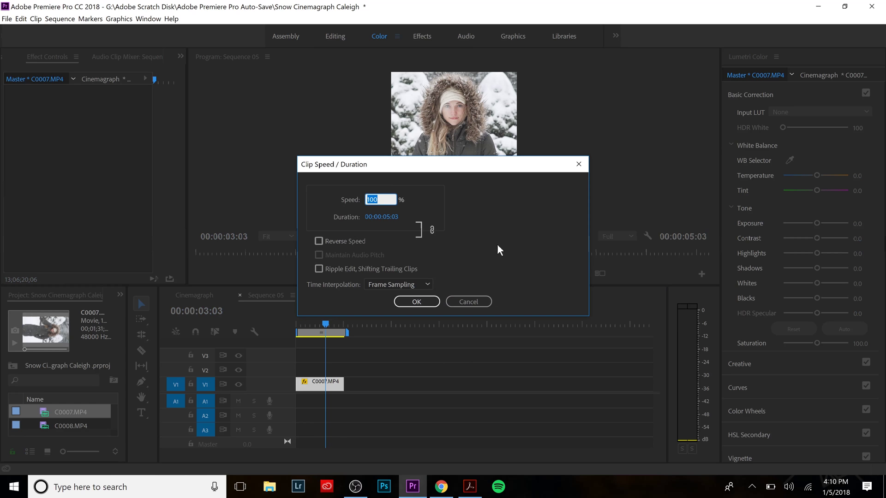
key(BackSpace)
text(20)
key(Return)
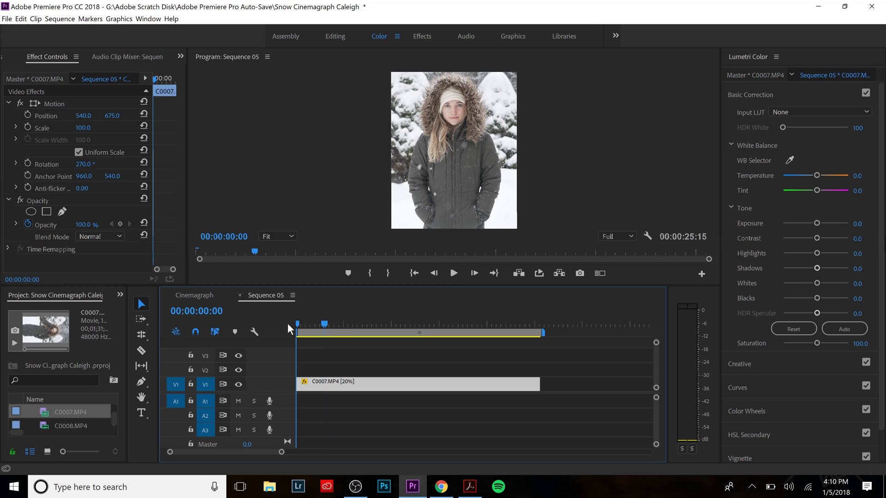
drag(310, 325, 292, 325)
key(space)
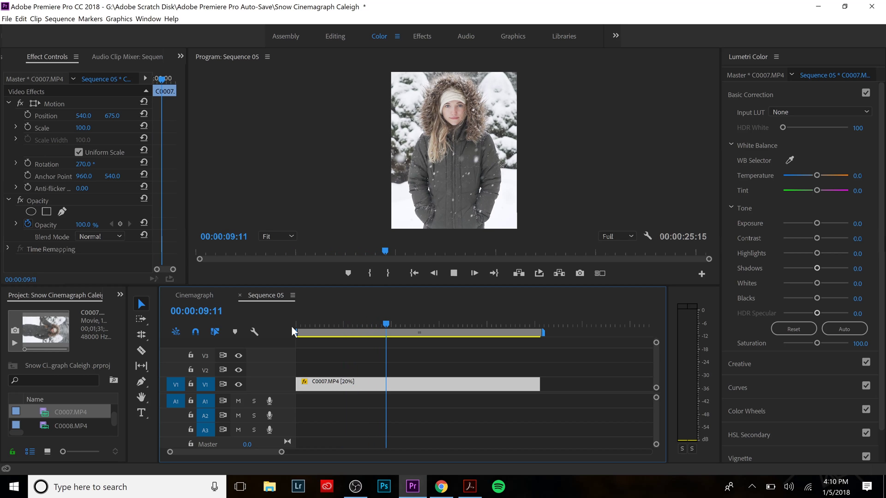
Trim the clip's end to exactly 00:00:10:00 and play back the 10-second result
key(space)
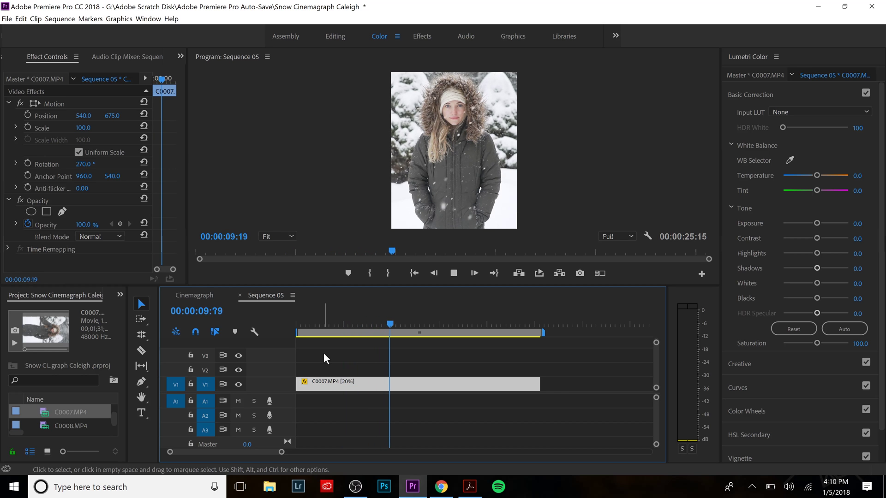
key(shift+Right)
key(shift+Right)
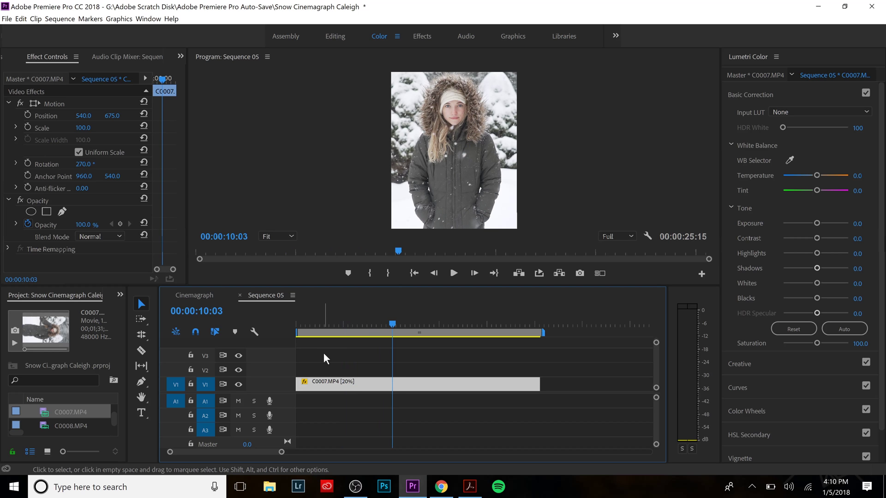
key(Left)
key(Left)
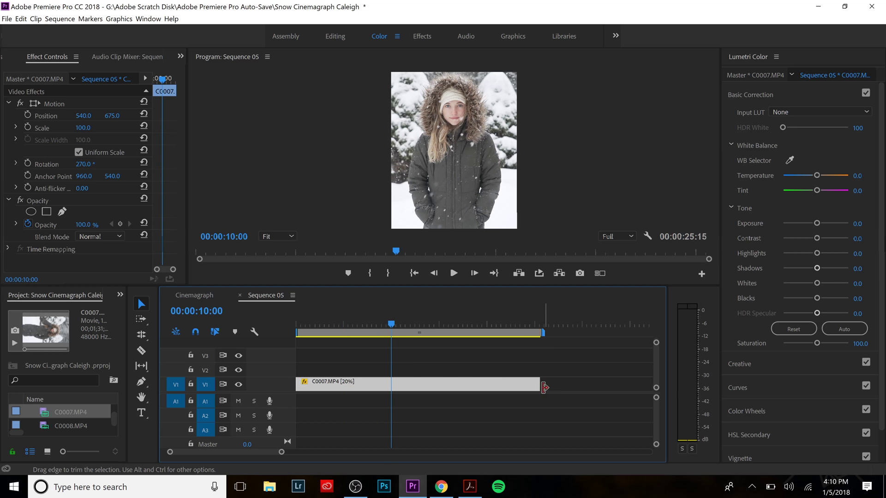
drag(497, 386, 391, 386)
drag(378, 319, 273, 319)
key(space)
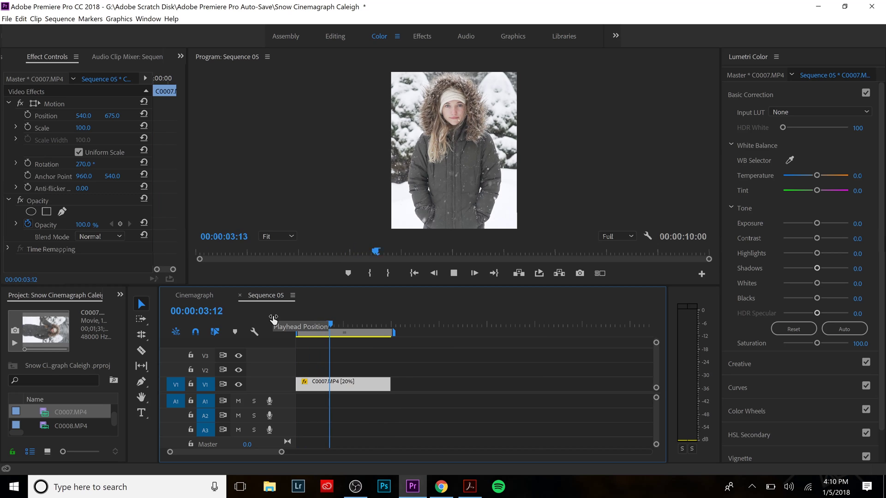
key(space)
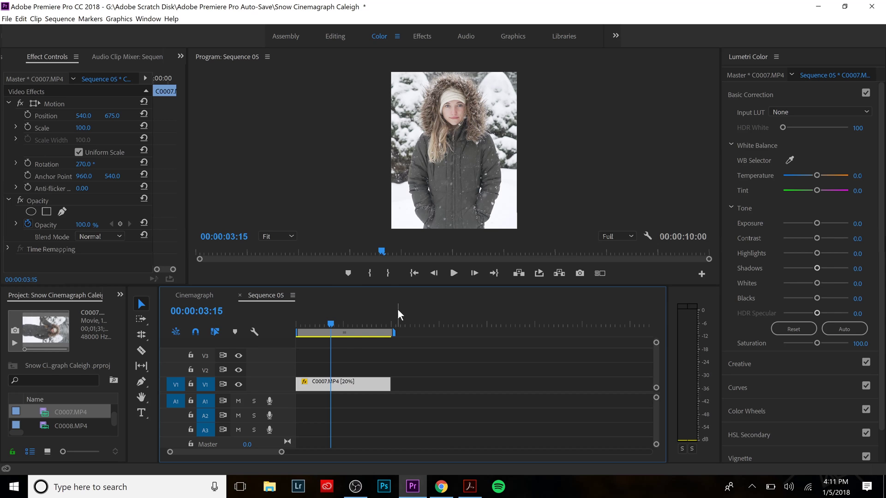
drag(333, 318, 298, 319)
key(space)
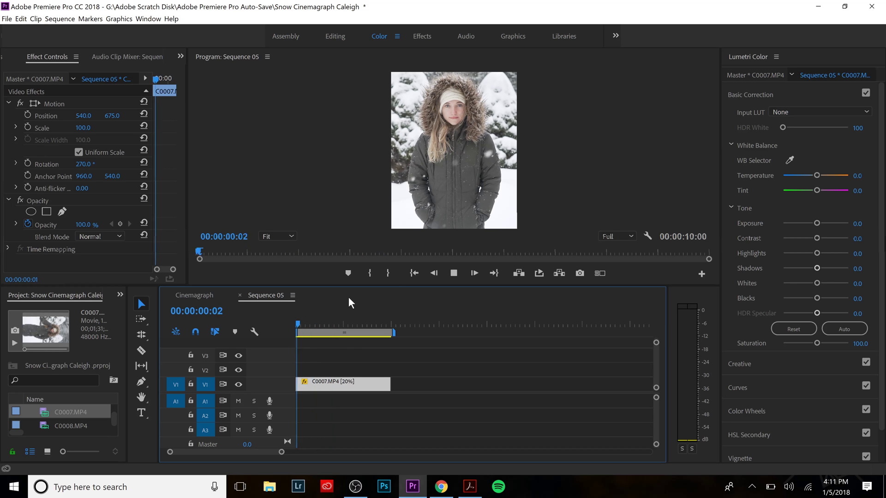
key(space)
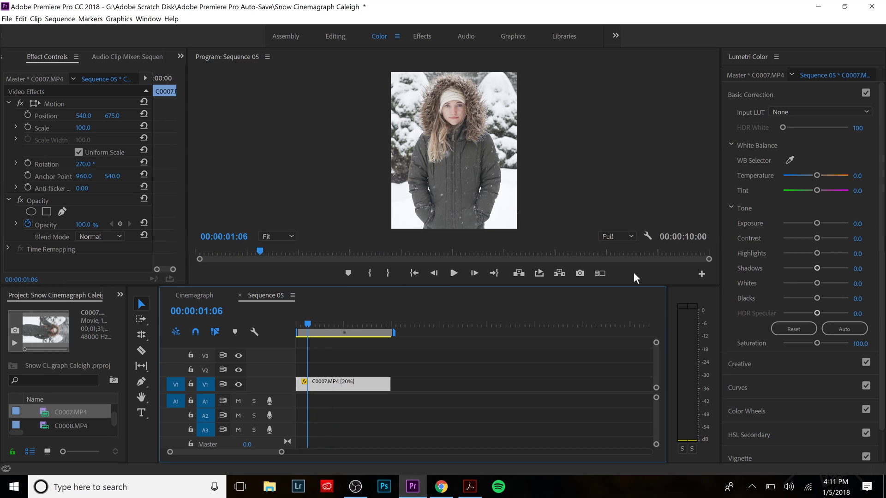
Enable the Program monitor's Loop button and play to watch the 10-second clip repeat
click(540, 272)
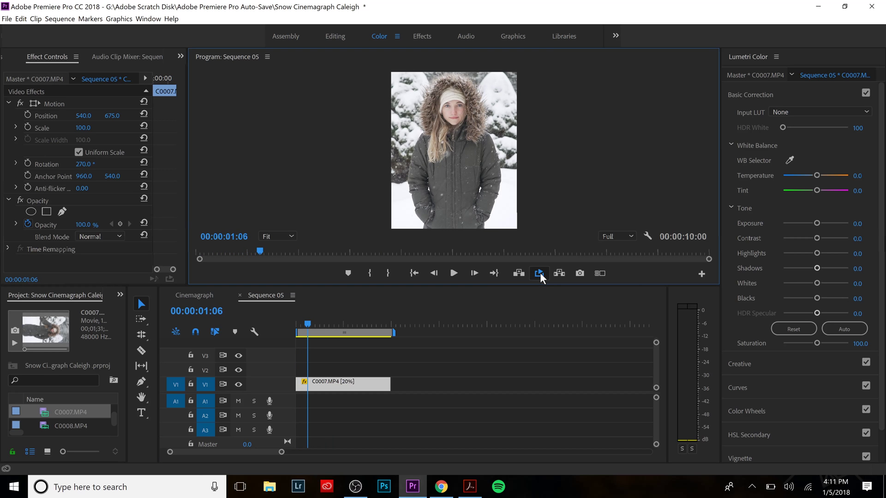
click(702, 274)
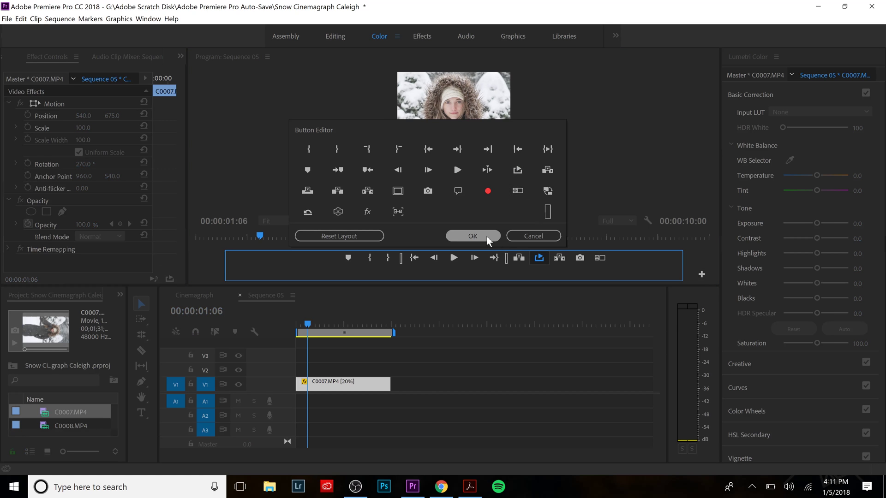
click(472, 236)
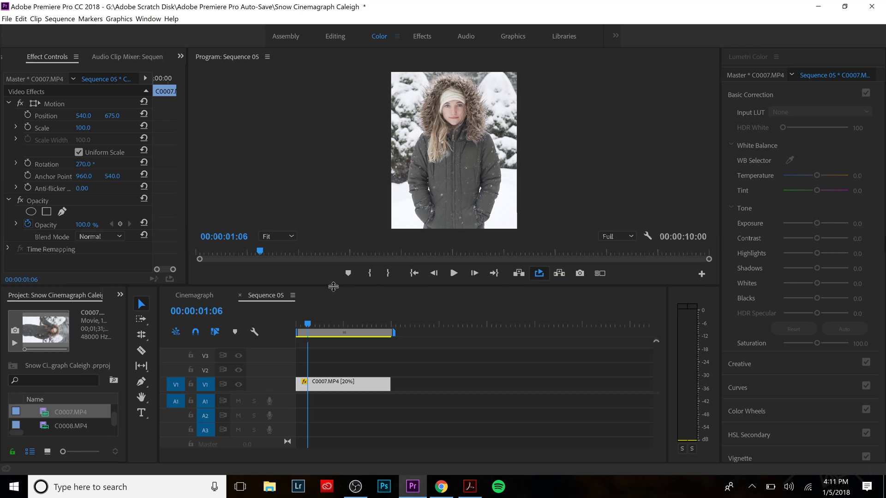
drag(306, 326, 365, 314)
key(space)
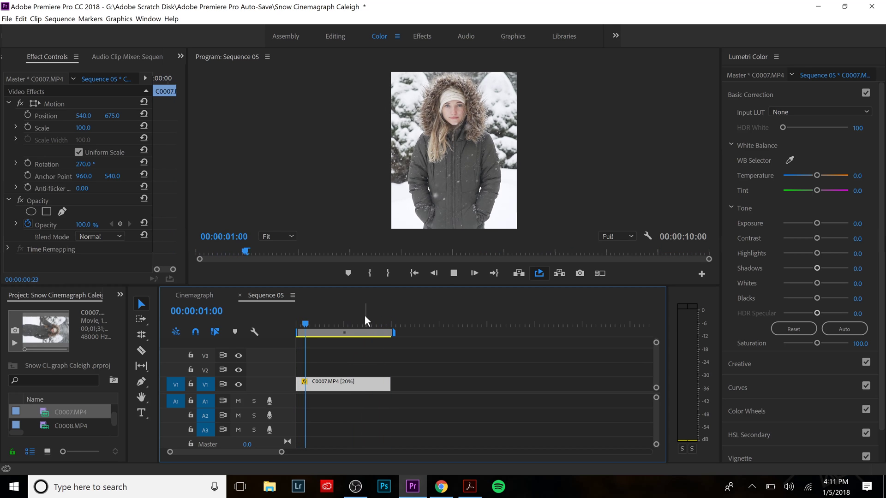
key(space)
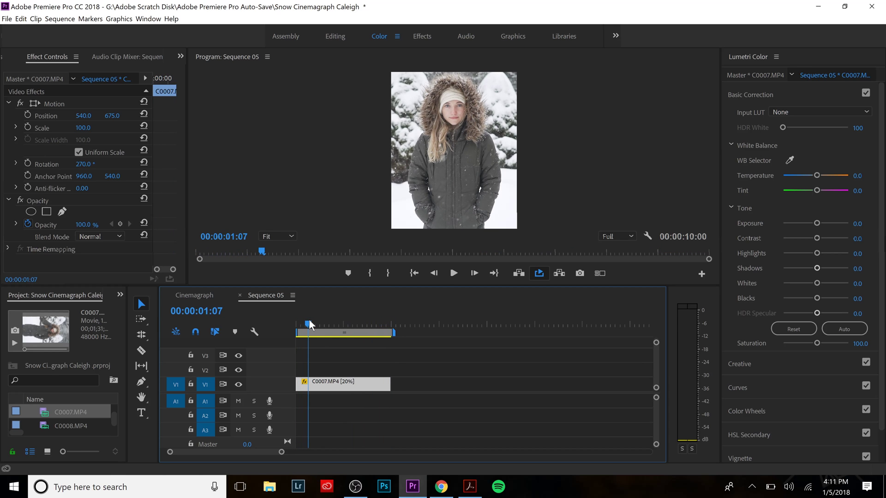
drag(308, 323, 296, 322)
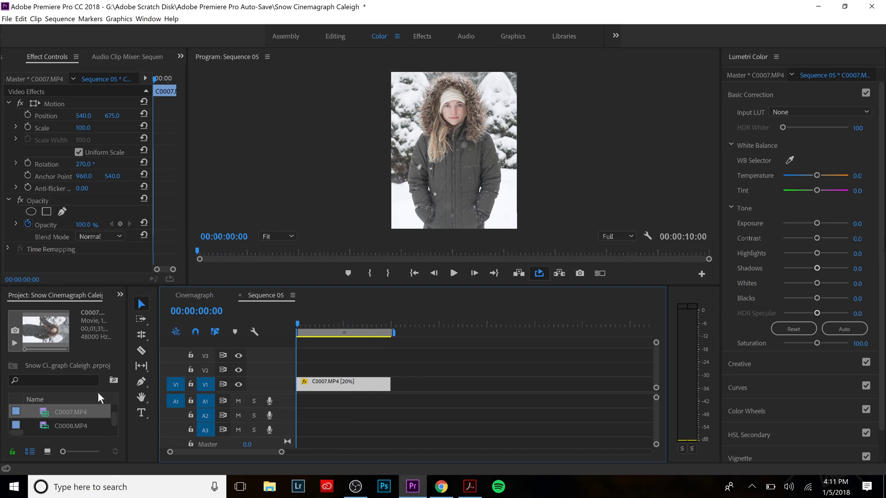
Paste the Cinemagraph sequence's music clip onto A1 and extend it to 10 seconds
click(196, 296)
click(399, 416)
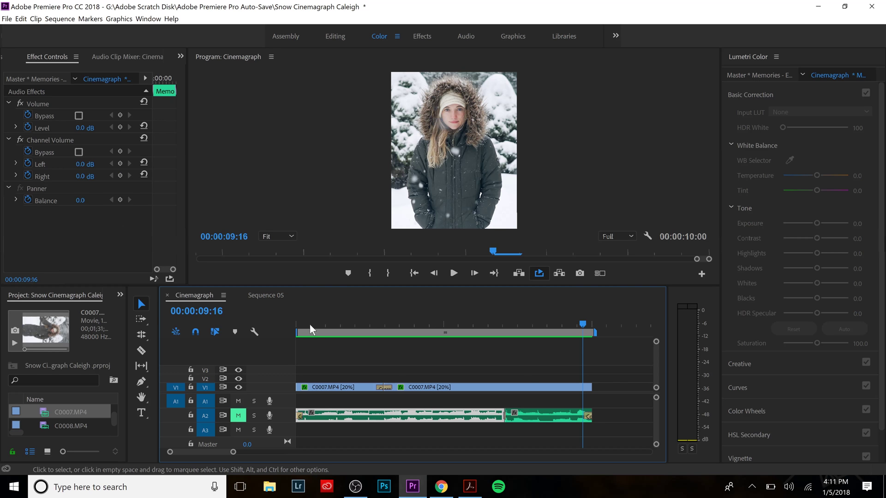
click(272, 295)
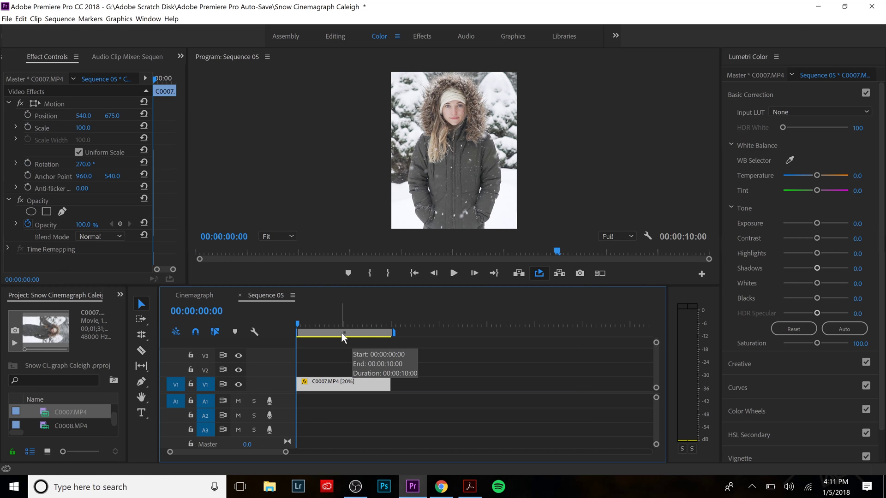
key(ctrl+v)
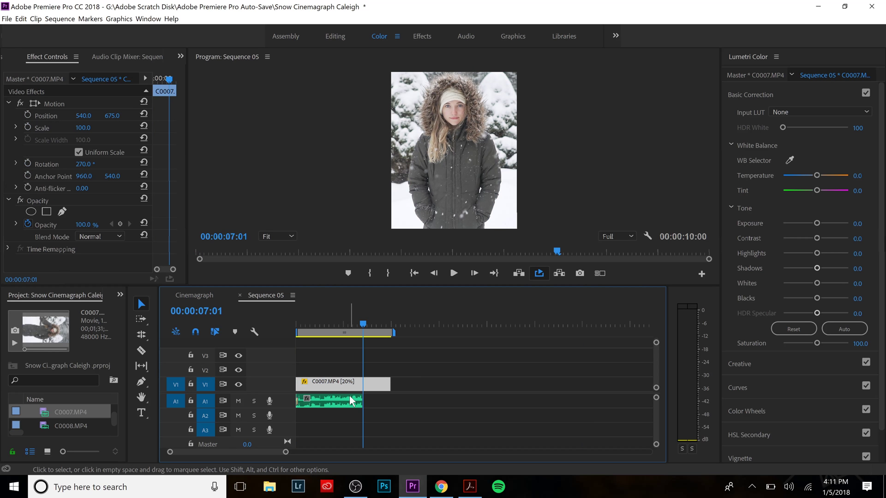
drag(362, 401, 391, 401)
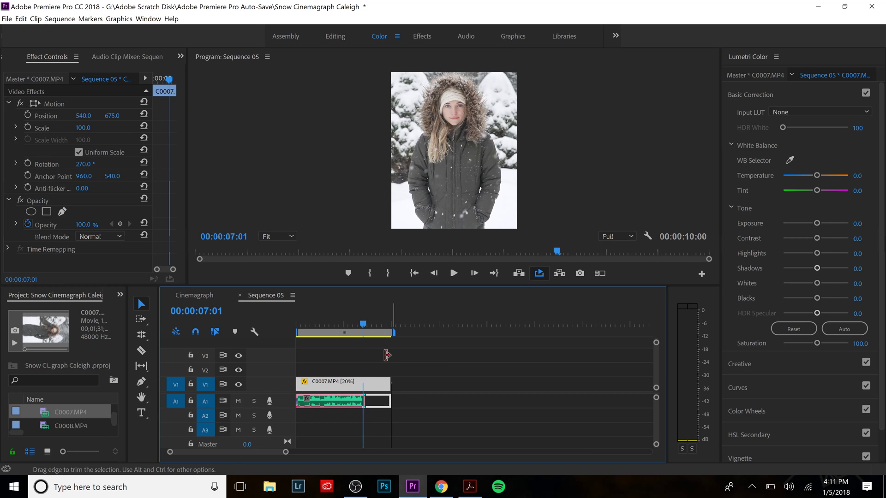
Fit the timeline view and scrub the playhead to 00:00:03:21
click(297, 316)
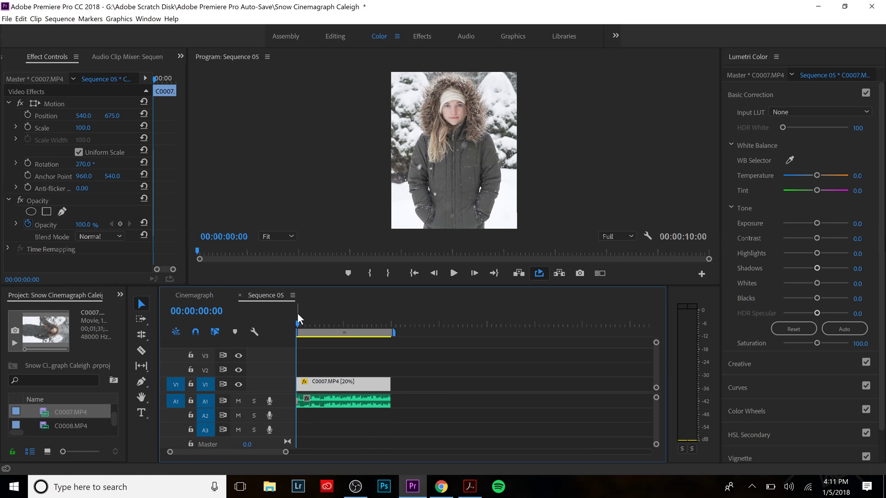
drag(300, 319, 325, 328)
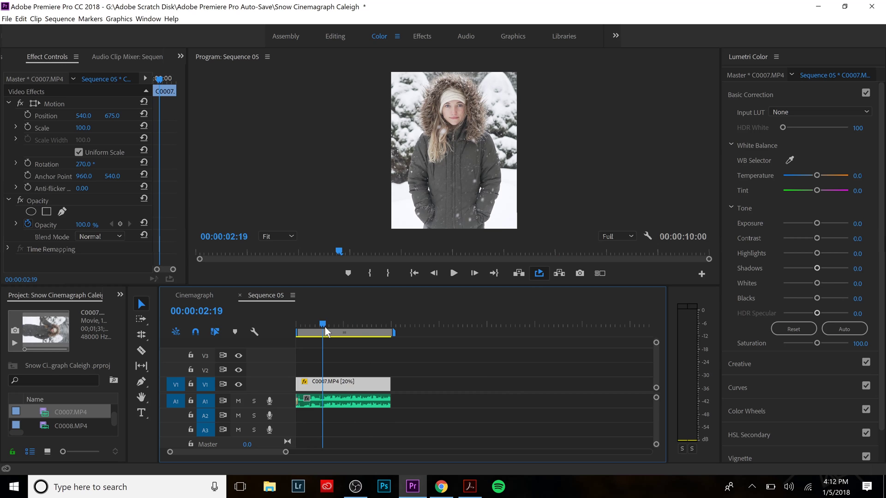
key(backslash)
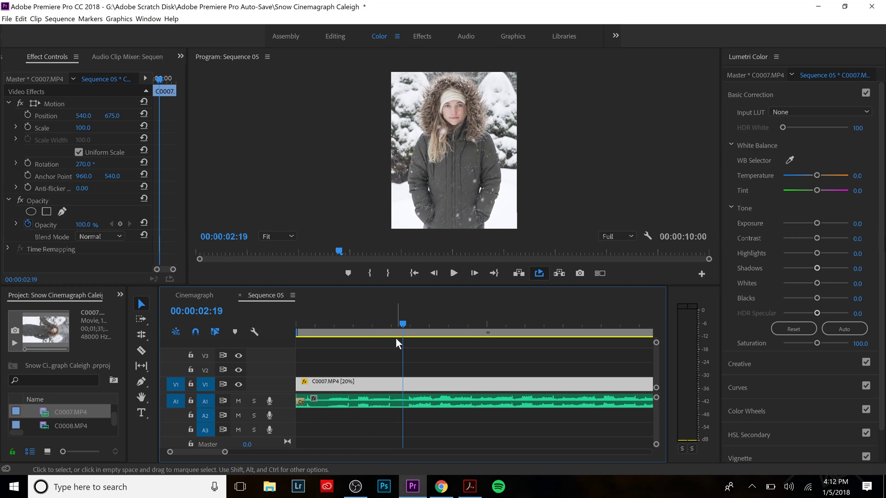
drag(398, 326, 411, 322)
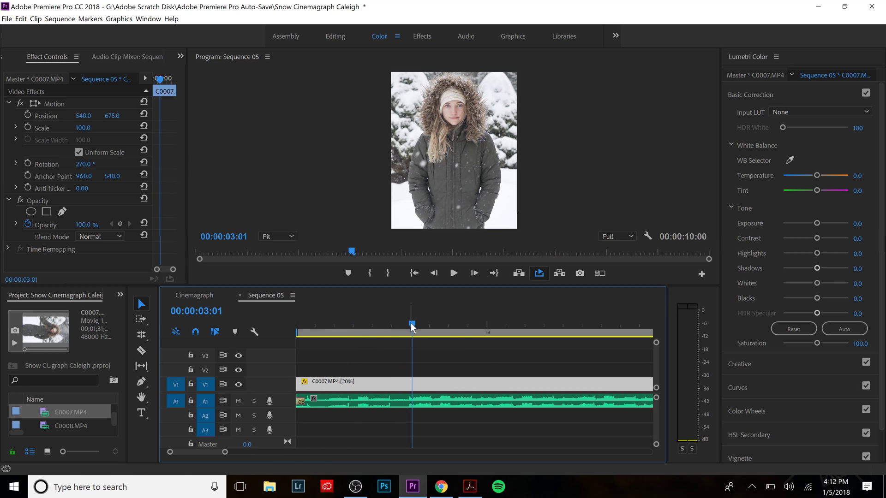
key(backslash)
drag(352, 324, 368, 336)
Cut the music on A1 at the 00:00:03:21 playhead with the Razor tool
click(141, 351)
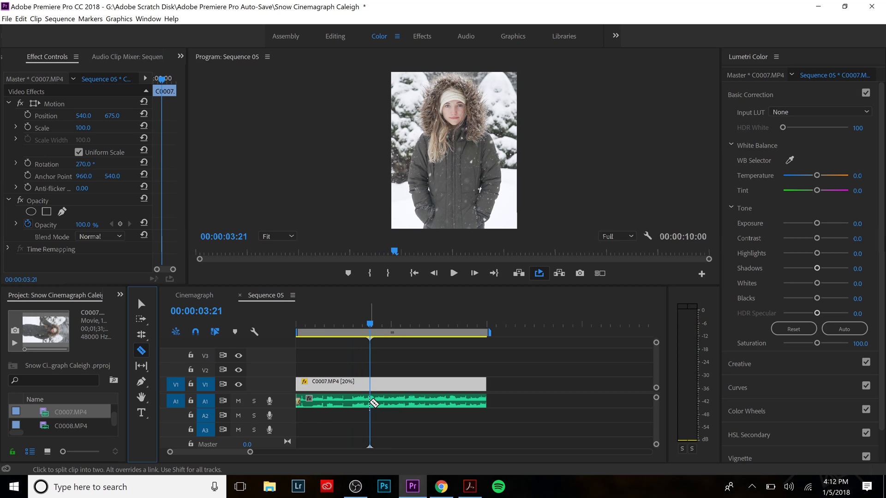
click(370, 401)
click(141, 303)
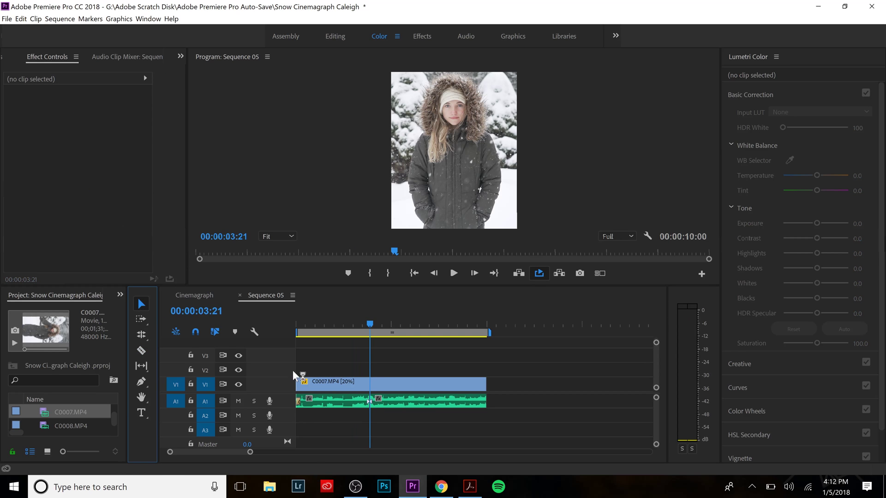
Move the first music piece after the second and ripple-delete the gap at the start
click(311, 401)
drag(311, 401, 506, 408)
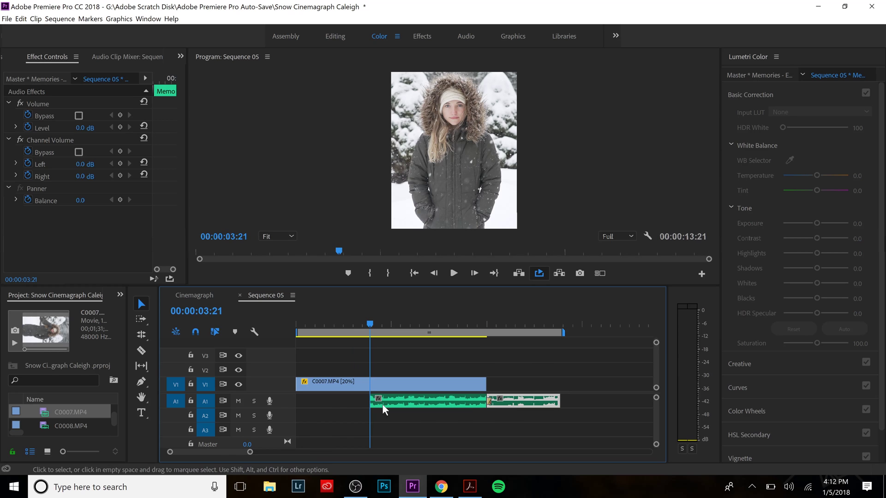
click(354, 402)
right_click(354, 403)
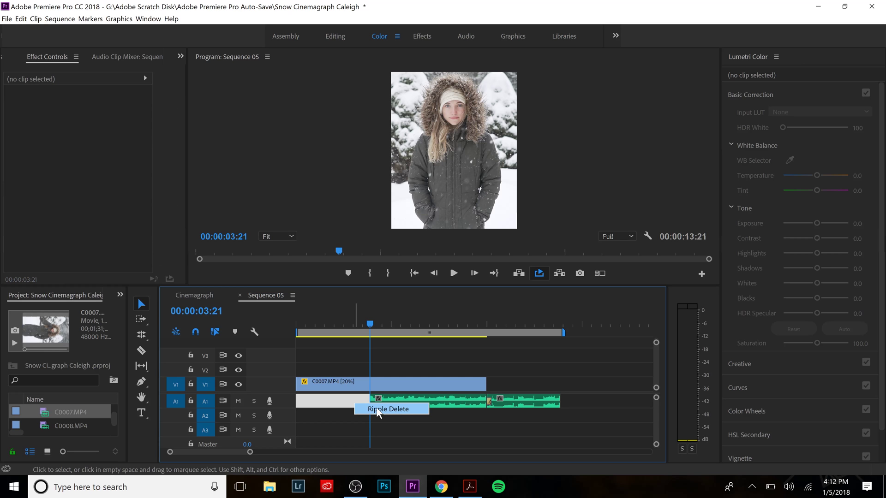
click(377, 408)
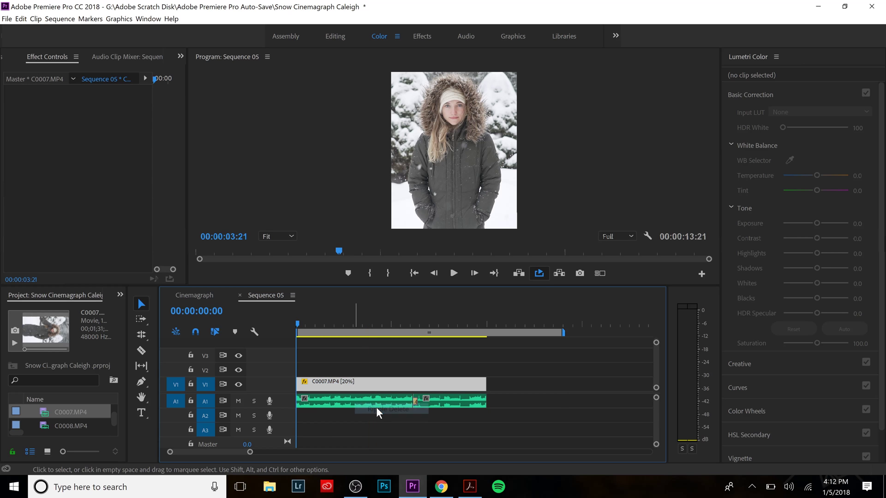
click(298, 342)
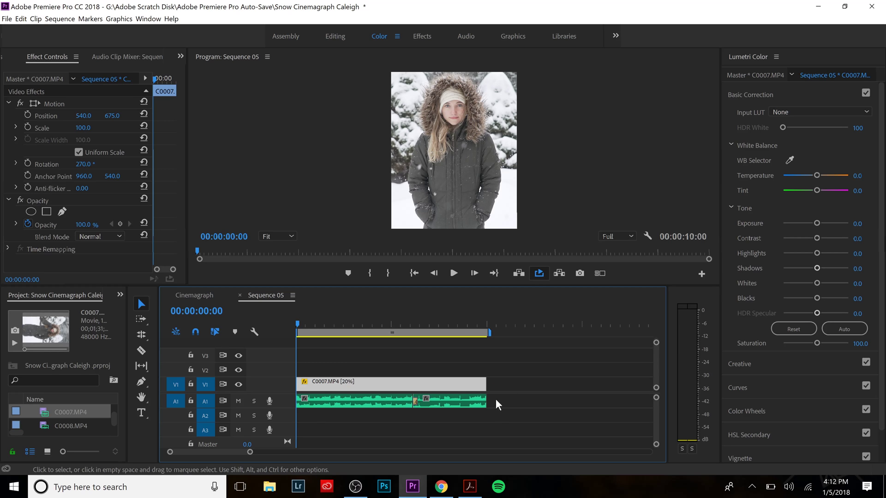
drag(439, 314, 477, 314)
key(space)
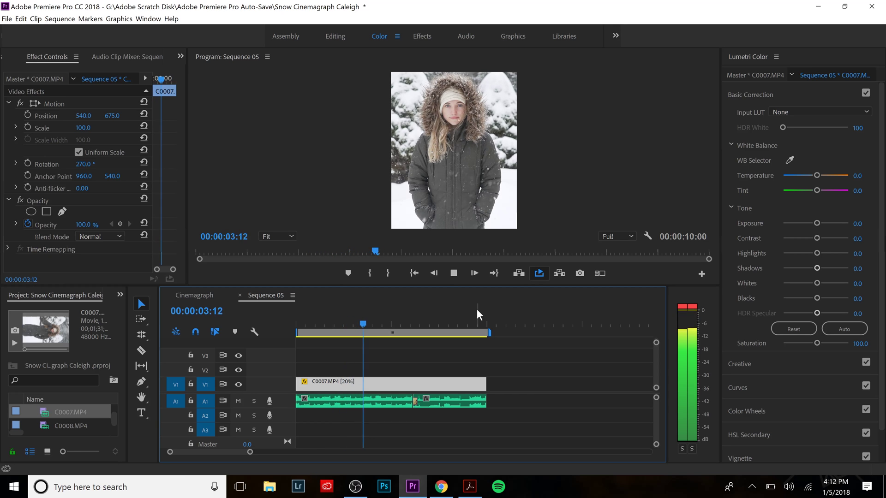
key(space)
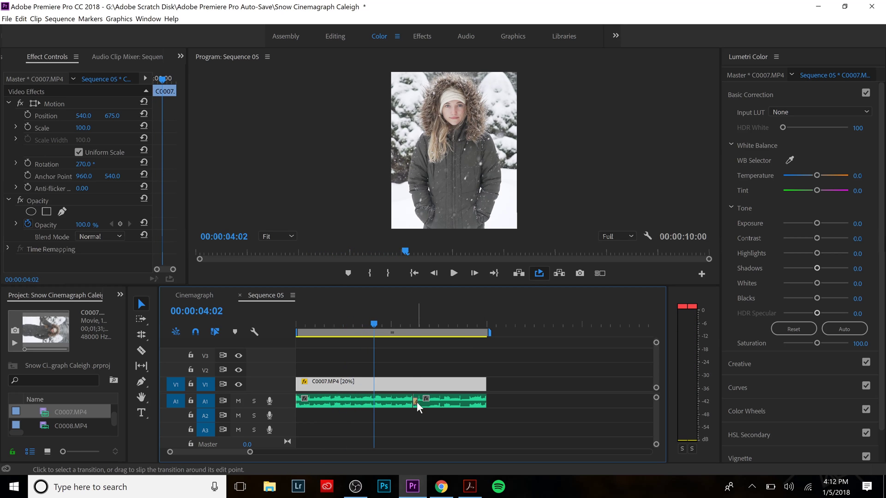
click(404, 336)
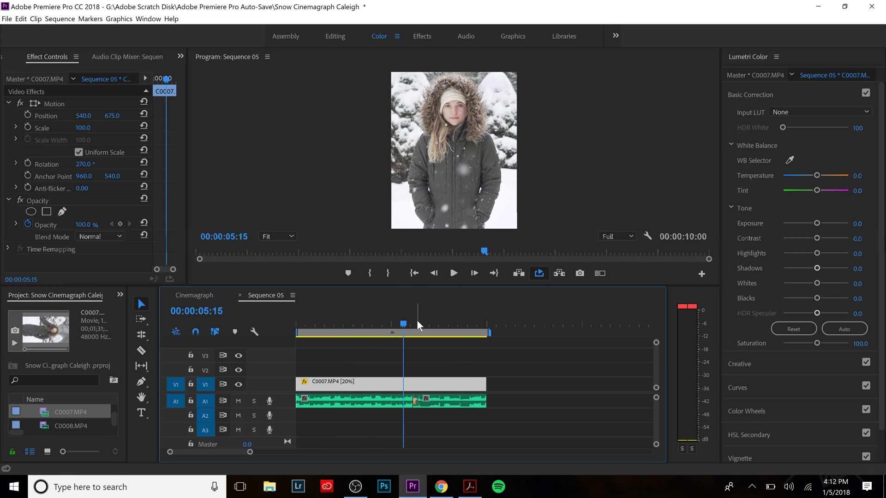
key(space)
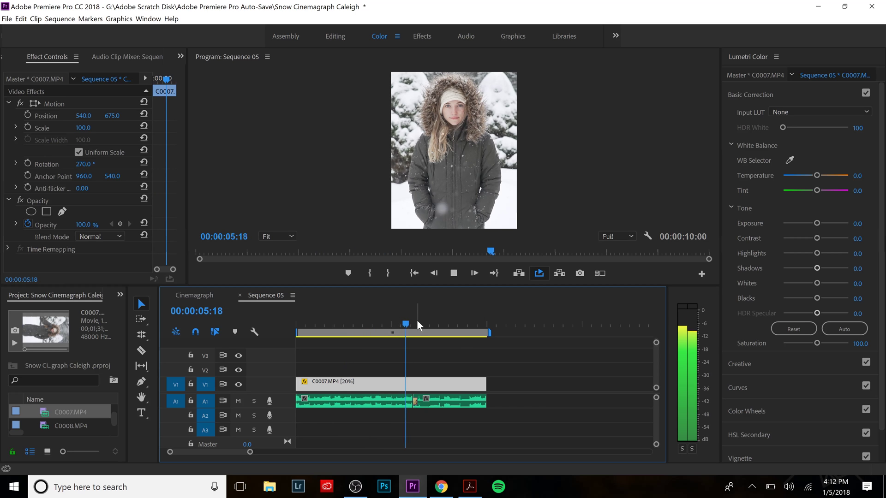
key(space)
Clear the old A1 music transition and put a default Constant Power crossfade on the edit point
right_click(415, 400)
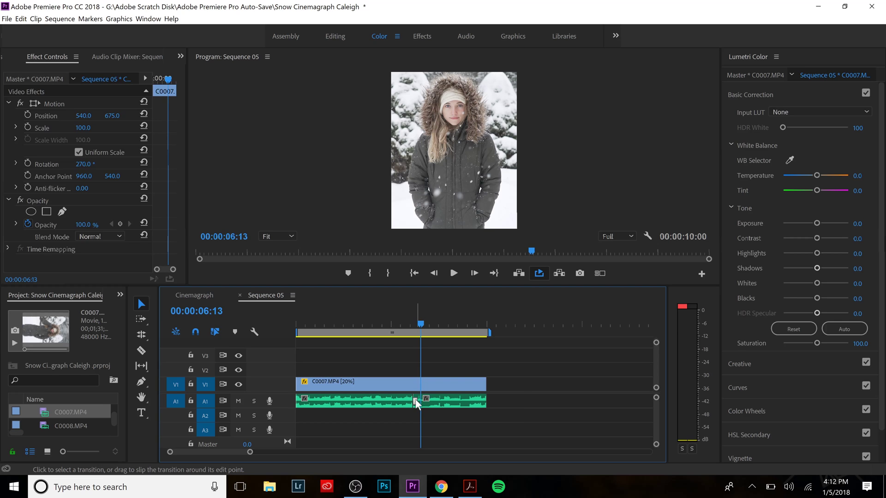
click(428, 417)
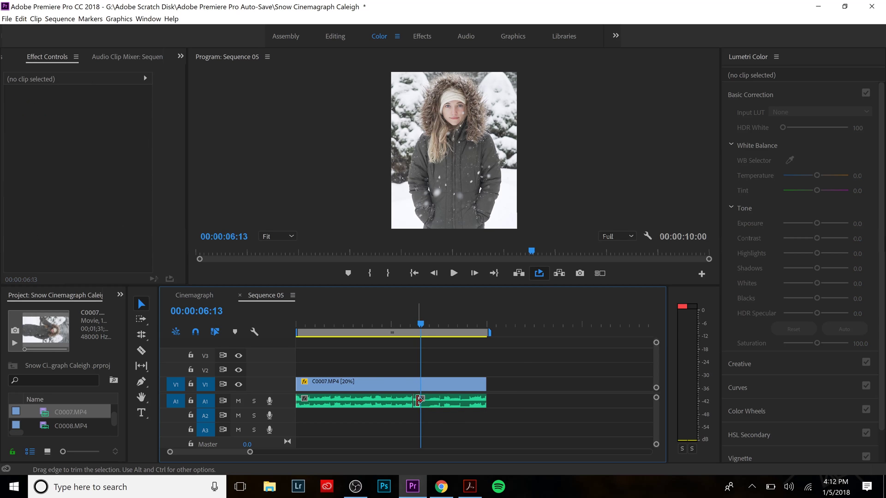
right_click(413, 402)
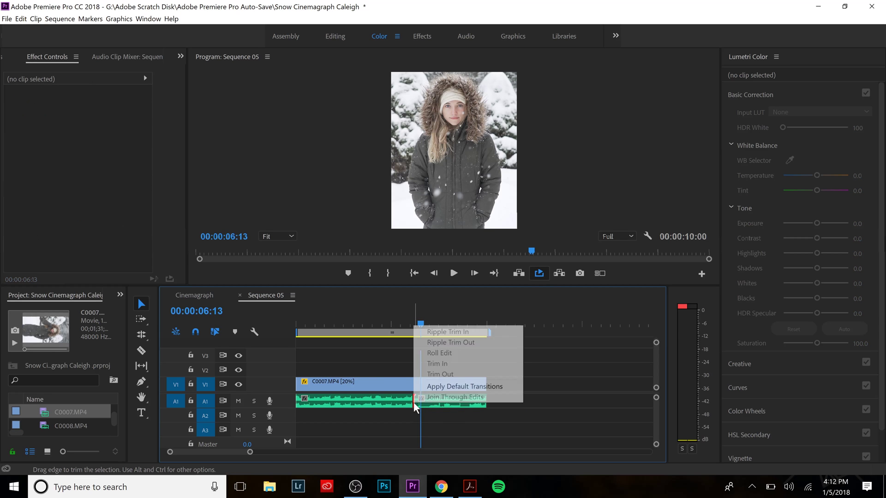
click(455, 389)
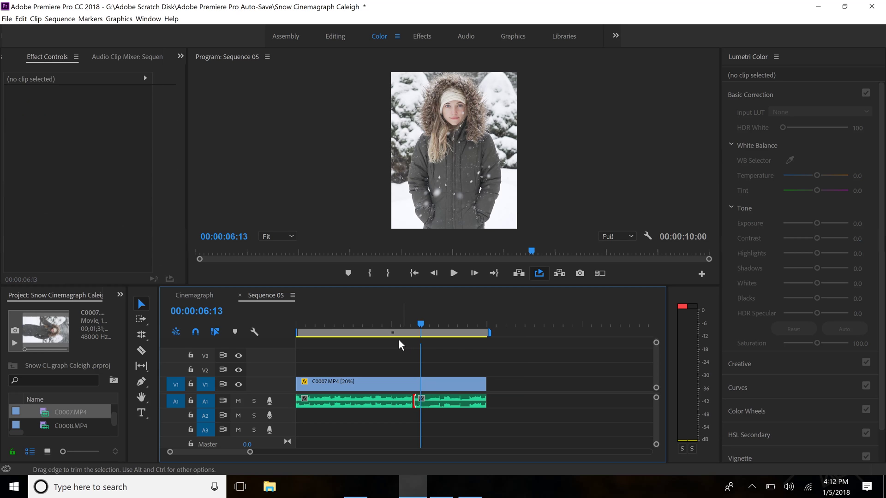
key(backslash)
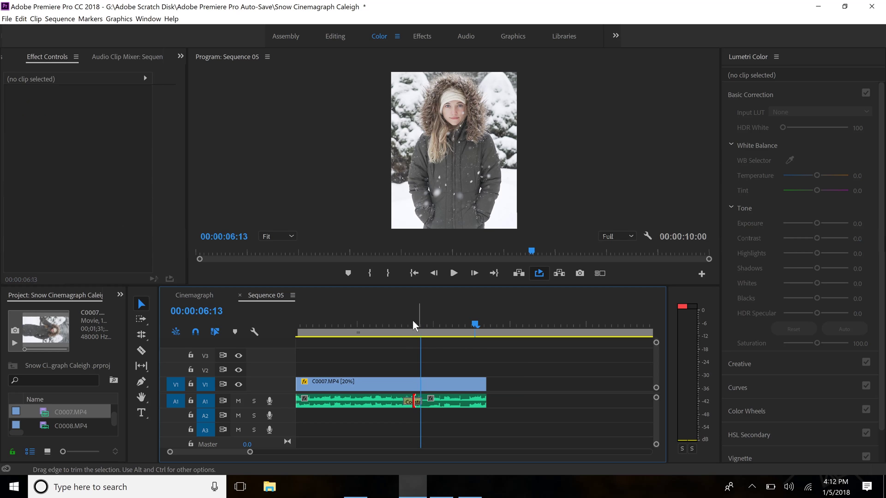
key(=)
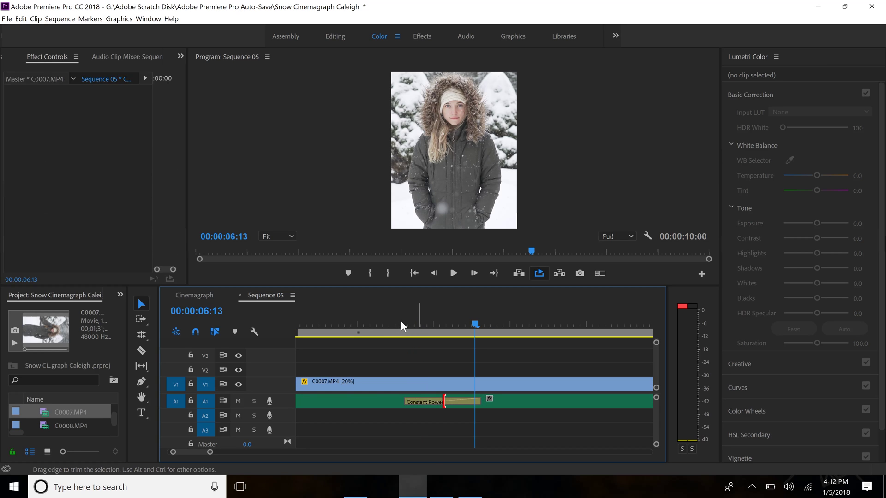
key(Up)
key(d)
key(minus)
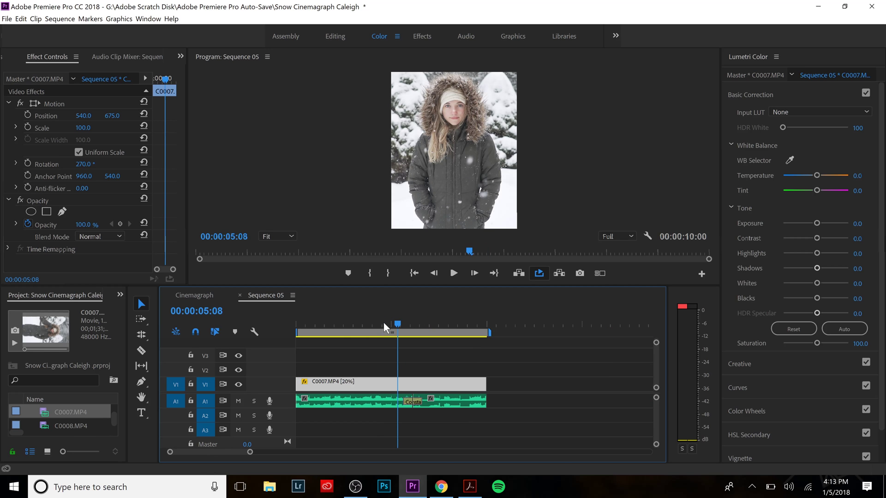
key(space)
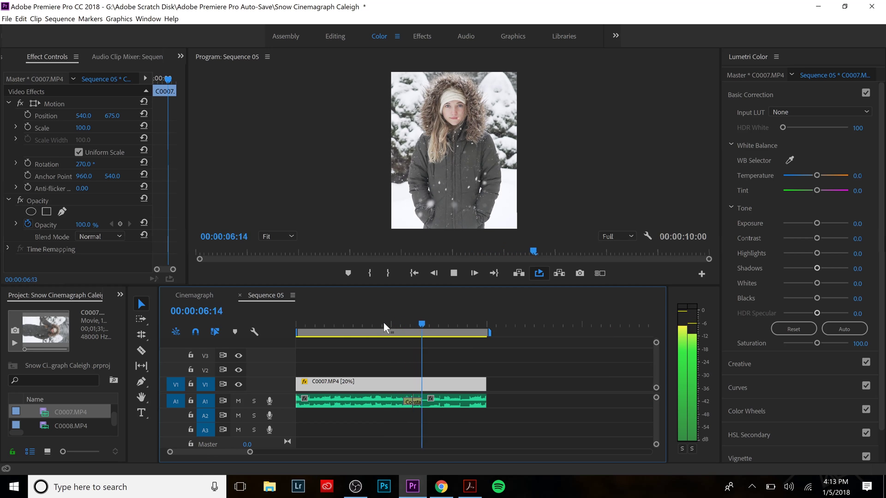
key(space)
click(398, 321)
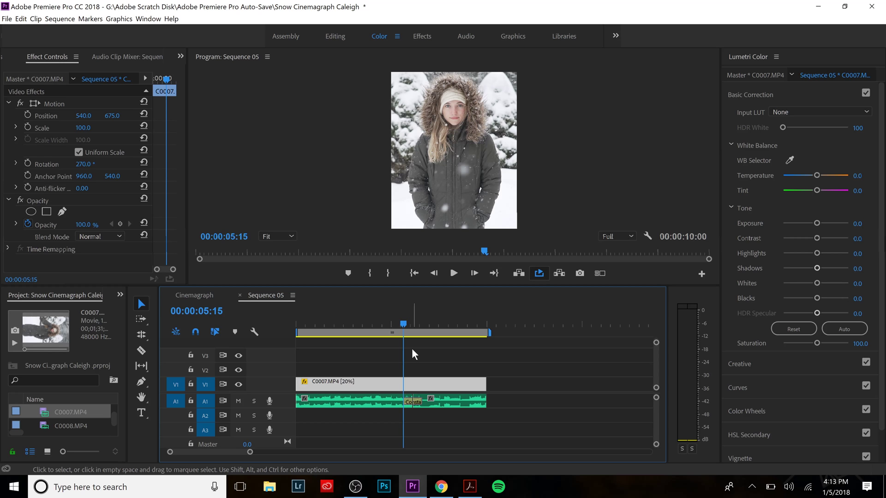
key(space)
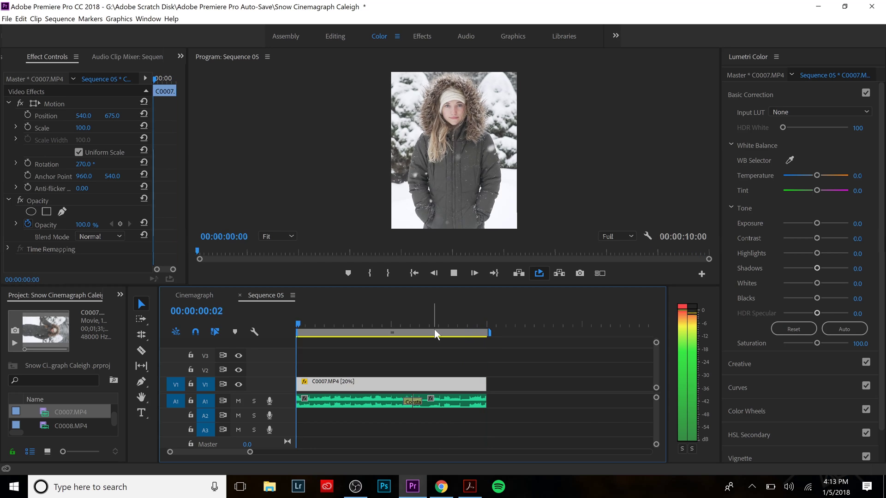
drag(311, 326, 478, 336)
key(space)
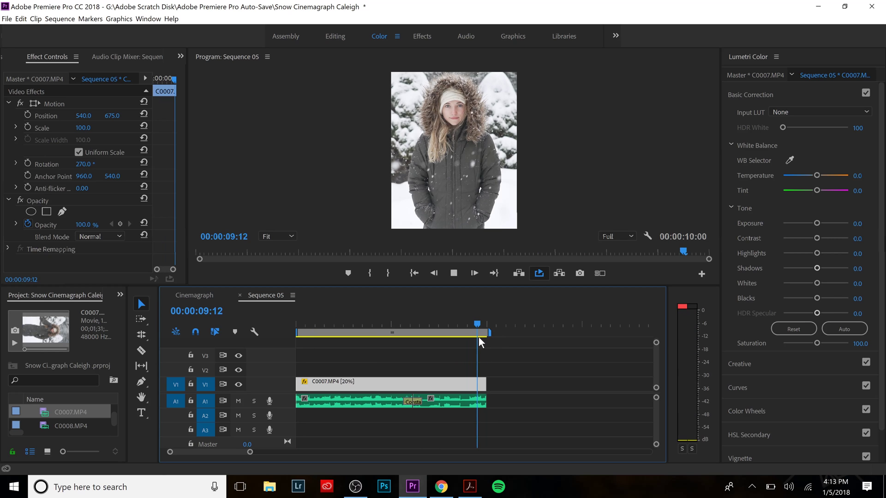
key(space)
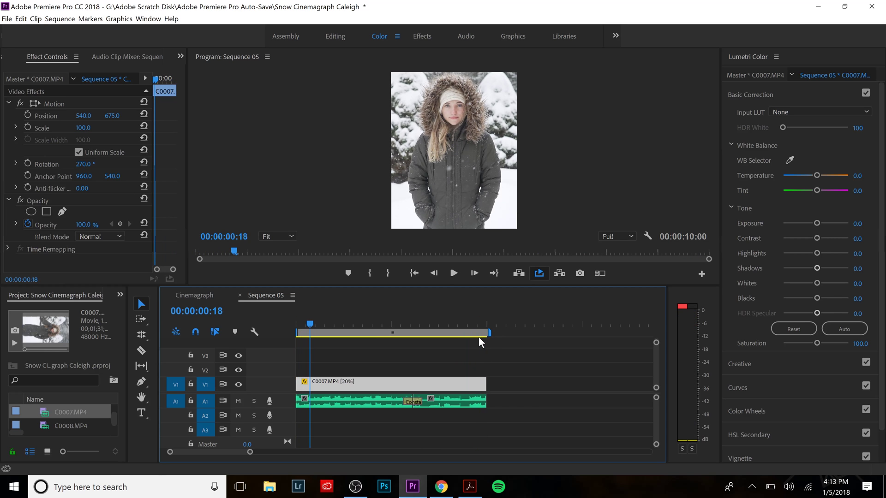